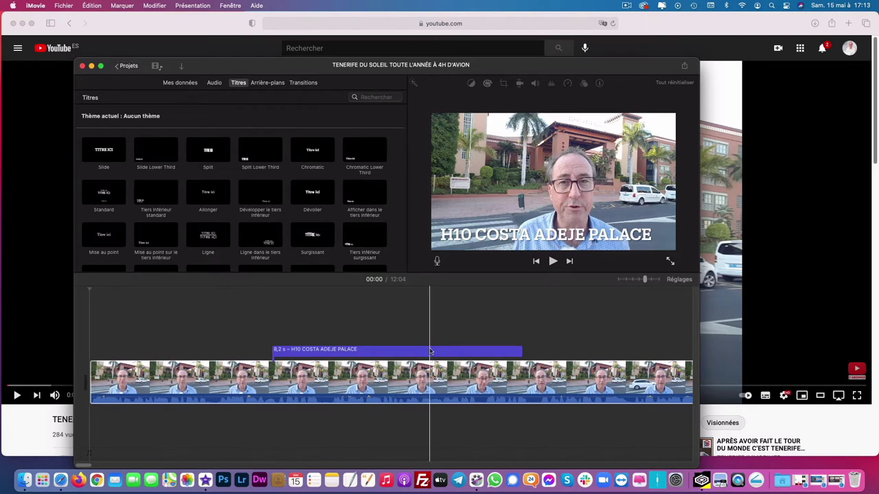
Step: Look through the project's timeline, examining its clips, title overlays and subscribe banner, and return to the beginning
{"action": "scroll", "coordinate": [548, 348], "scroll_direction": "right", "scroll_amount": 5}
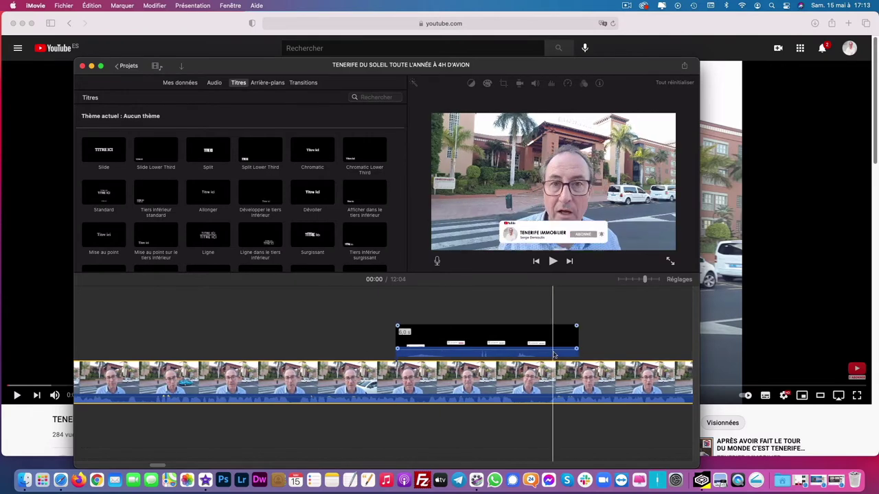
{"action": "scroll", "coordinate": [590, 351], "scroll_direction": "right", "scroll_amount": 5}
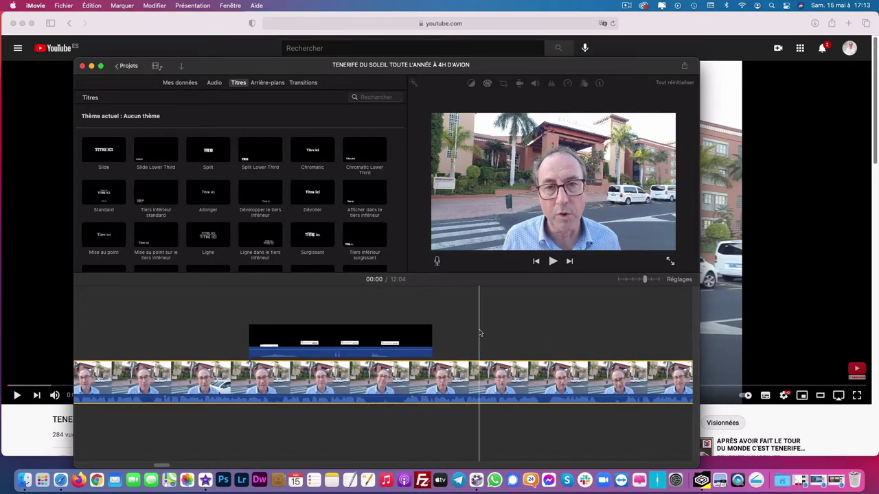
{"action": "scroll", "coordinate": [479, 334], "scroll_direction": "right", "scroll_amount": 7}
{"action": "scroll", "coordinate": [477, 331], "scroll_direction": "right", "scroll_amount": 10}
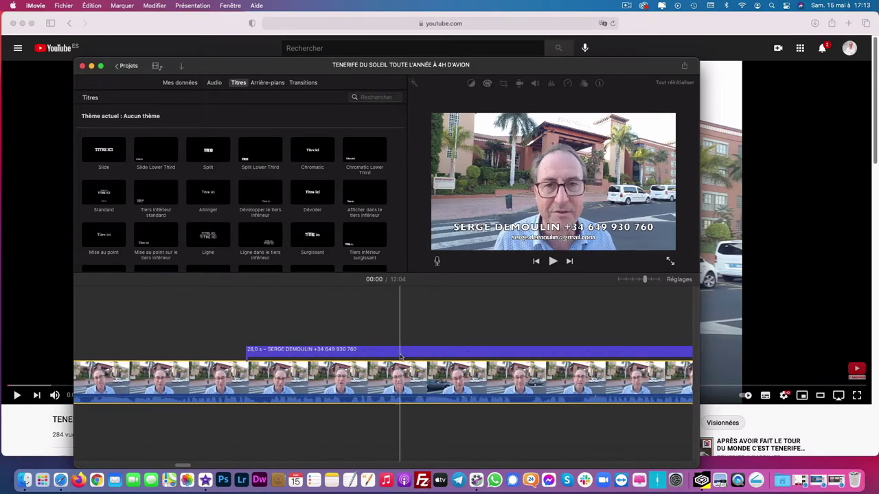
{"action": "scroll", "coordinate": [445, 340], "scroll_direction": "right", "scroll_amount": 1}
{"action": "scroll", "coordinate": [446, 339], "scroll_direction": "right", "scroll_amount": 5}
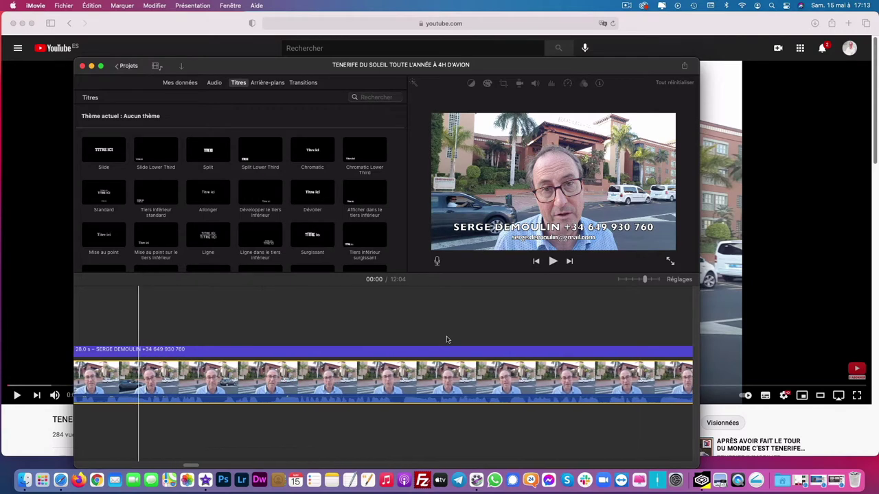
{"action": "scroll", "coordinate": [446, 339], "scroll_direction": "right", "scroll_amount": 10}
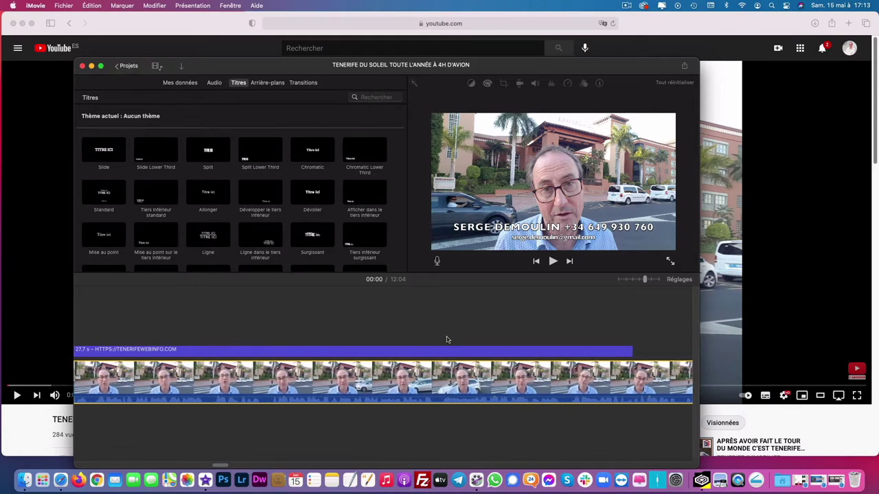
{"action": "scroll", "coordinate": [446, 340], "scroll_direction": "right", "scroll_amount": 15}
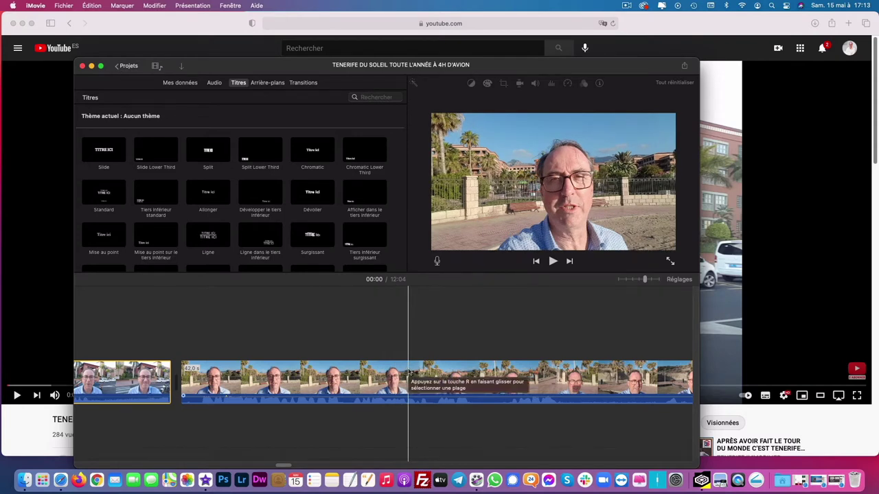
{"action": "key", "text": "Delete"}
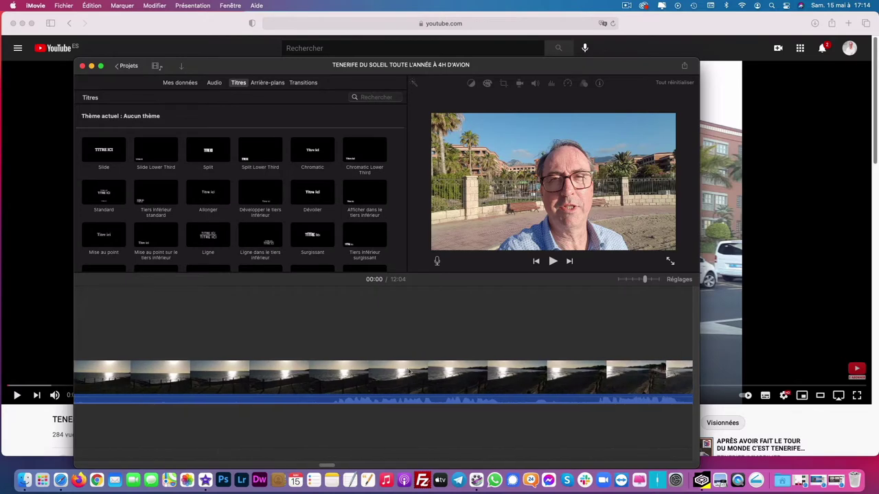
{"action": "scroll", "coordinate": [439, 389], "scroll_direction": "right", "scroll_amount": 5}
{"action": "scroll", "coordinate": [445, 389], "scroll_direction": "right", "scroll_amount": 2}
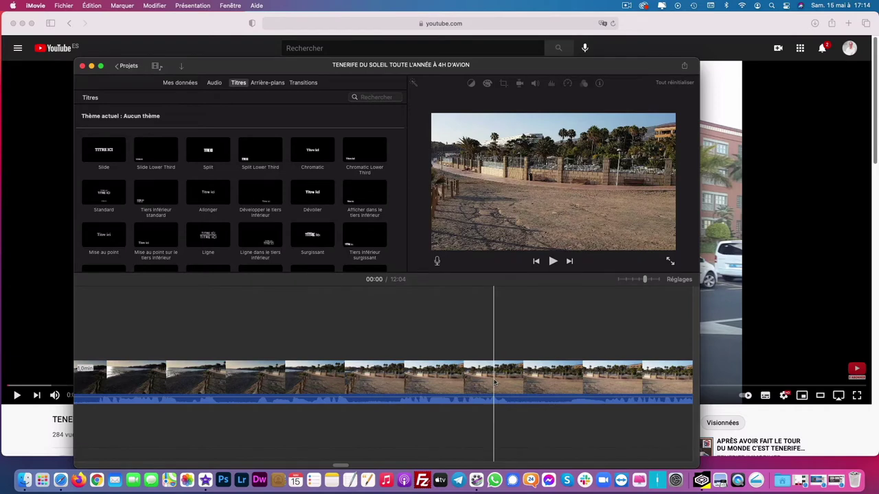
{"action": "scroll", "coordinate": [494, 383], "scroll_direction": "right", "scroll_amount": 5}
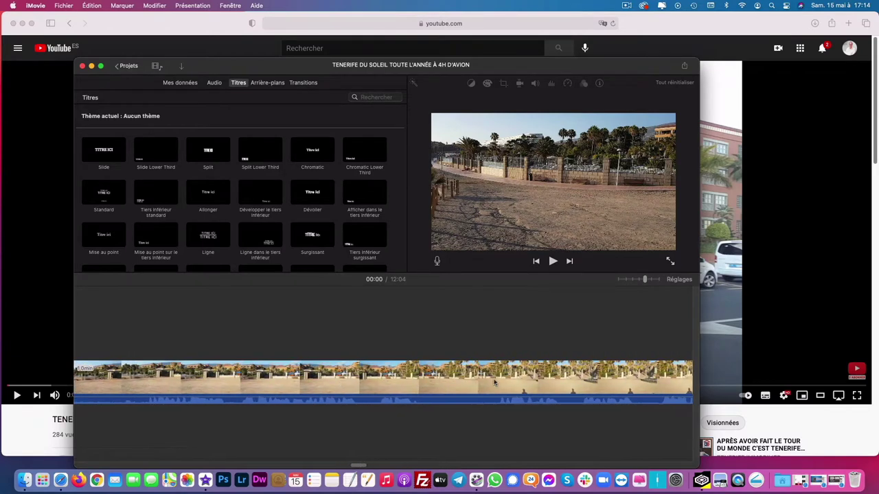
{"action": "scroll", "coordinate": [496, 379], "scroll_direction": "right", "scroll_amount": 2}
{"action": "scroll", "coordinate": [496, 378], "scroll_direction": "right", "scroll_amount": 3}
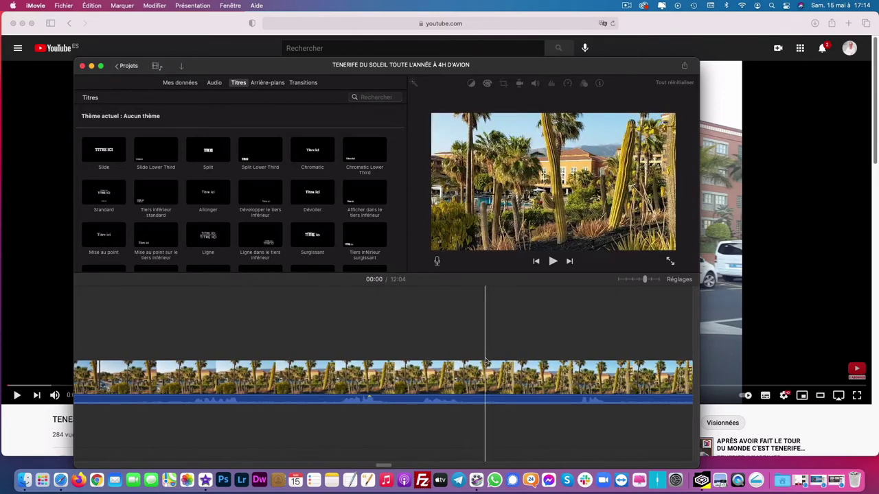
{"action": "scroll", "coordinate": [490, 374], "scroll_direction": "right", "scroll_amount": 5}
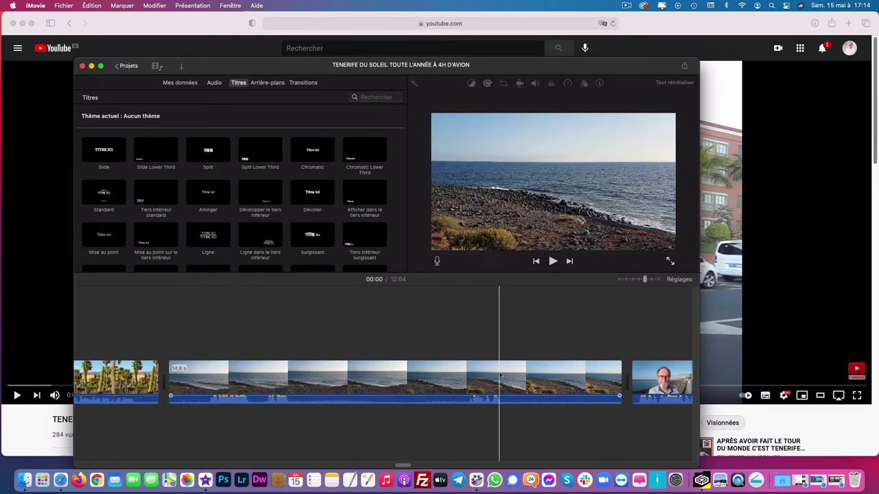
{"action": "scroll", "coordinate": [499, 376], "scroll_direction": "right", "scroll_amount": 5}
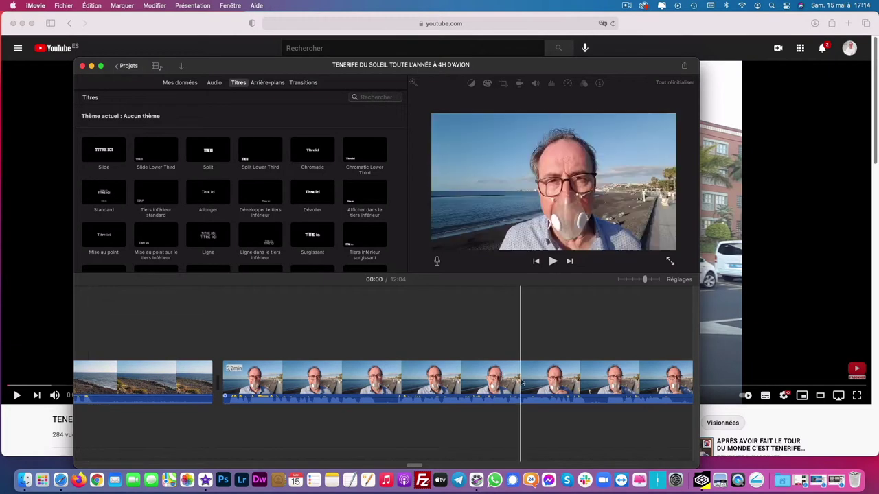
{"action": "scroll", "coordinate": [521, 383], "scroll_direction": "right", "scroll_amount": 3}
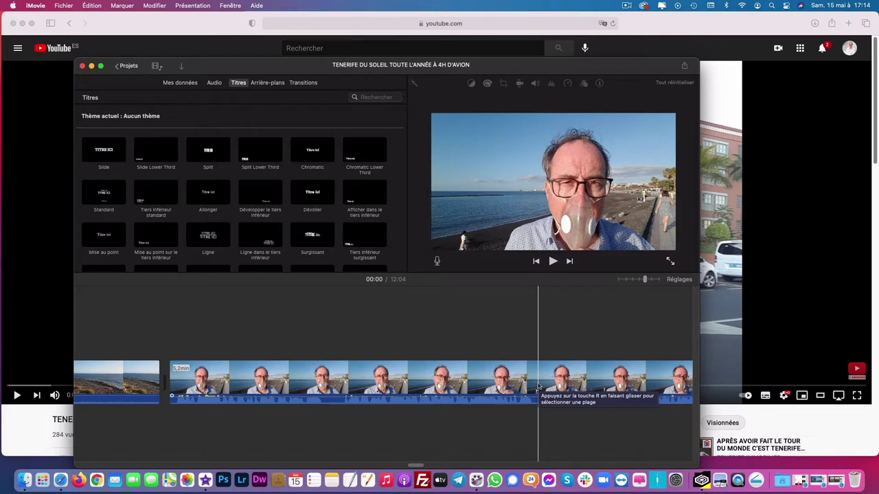
{"action": "scroll", "coordinate": [539, 387], "scroll_direction": "right", "scroll_amount": 5}
{"action": "scroll", "coordinate": [539, 386], "scroll_direction": "right", "scroll_amount": 8}
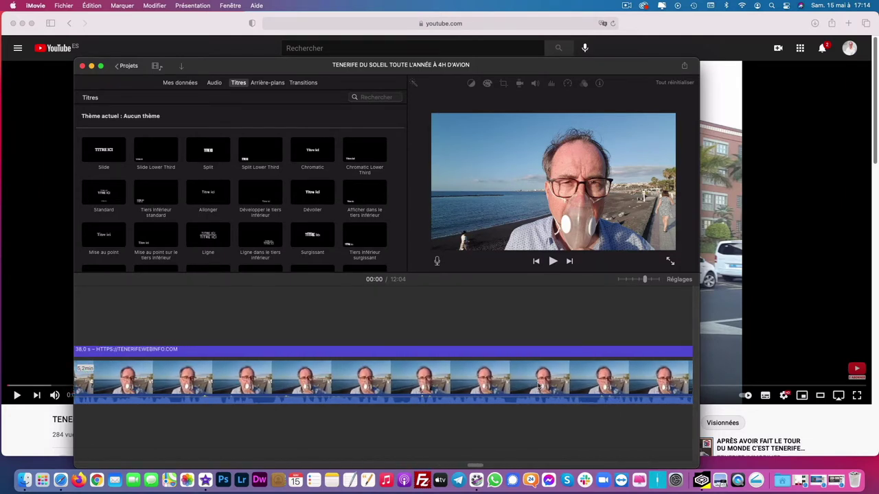
{"action": "scroll", "coordinate": [539, 386], "scroll_direction": "right", "scroll_amount": 10}
{"action": "scroll", "coordinate": [549, 385], "scroll_direction": "left", "scroll_amount": 20}
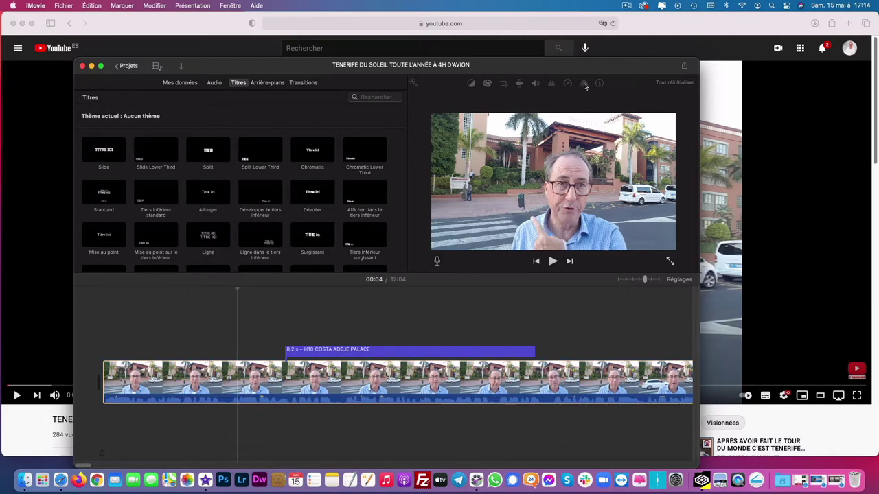
Step: Reposition the editor window higher on the screen and enlarge it to give the preview and timeline more room
{"action": "left_click", "coordinate": [388, 374]}
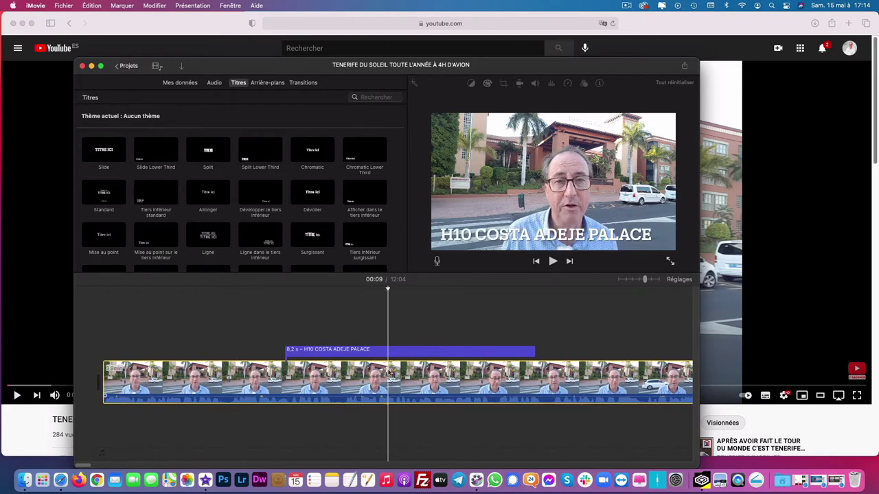
{"action": "left_click_drag", "start_coordinate": [388, 64], "coordinate": [406, 30]}
{"action": "left_click_drag", "start_coordinate": [716, 432], "coordinate": [856, 448]}
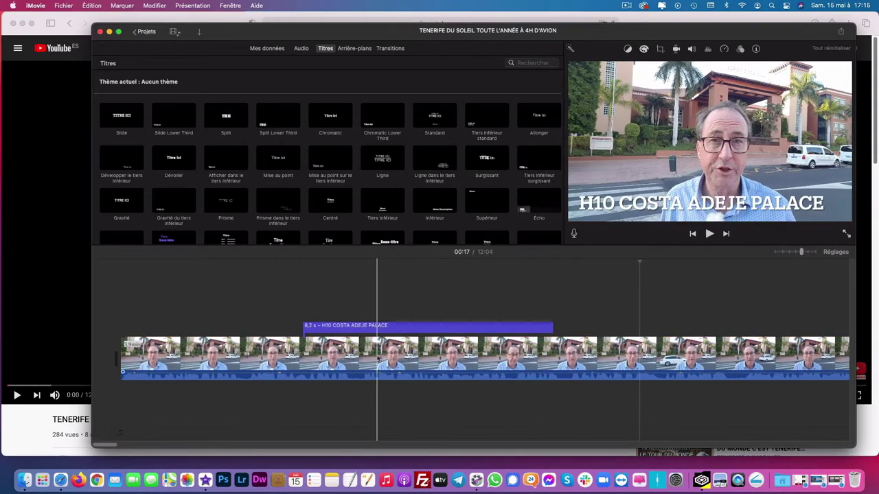
Step: Apply the Retourné clip filter to the first clip in the timeline, mirroring its image
{"action": "left_click", "coordinate": [377, 361]}
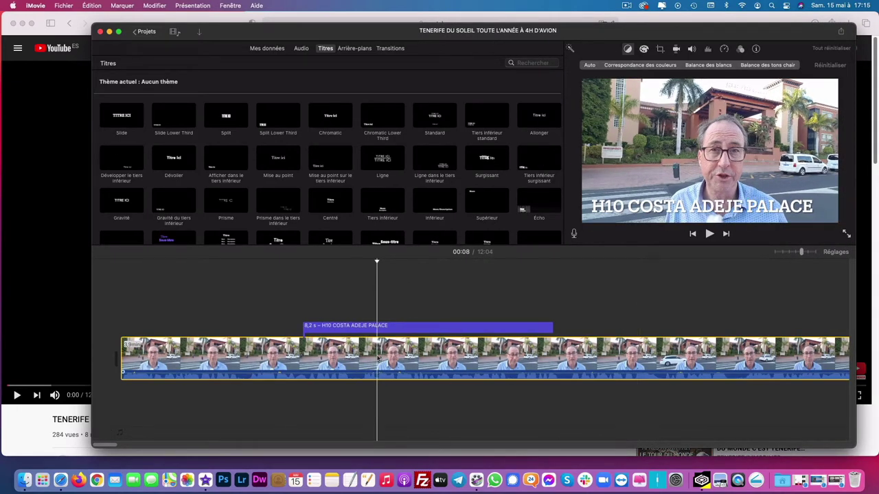
{"action": "left_click", "coordinate": [741, 49]}
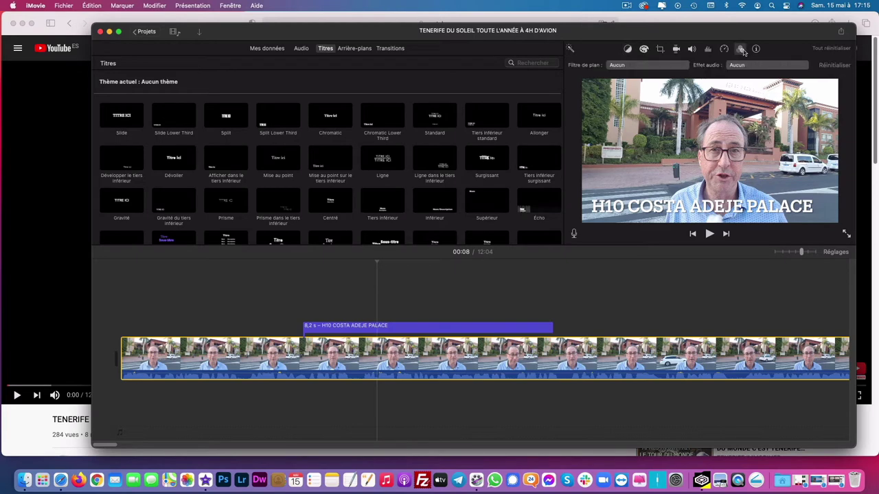
{"action": "left_click", "coordinate": [680, 66]}
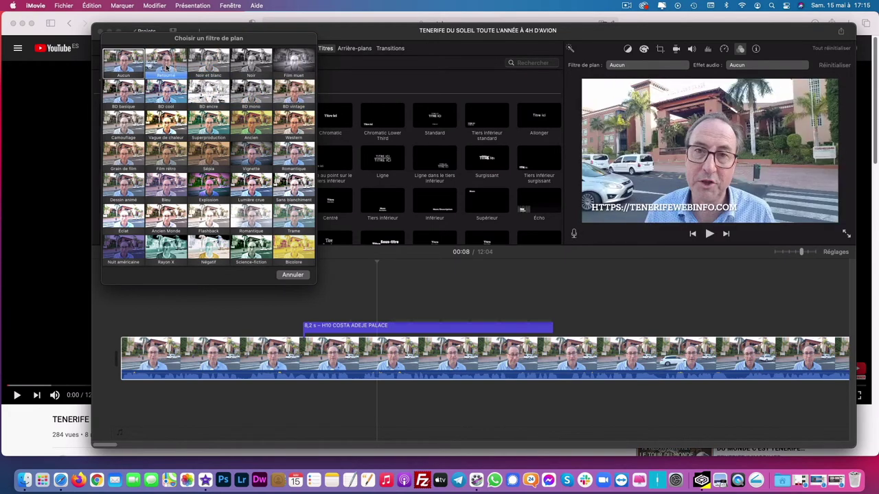
{"action": "left_click", "coordinate": [166, 62]}
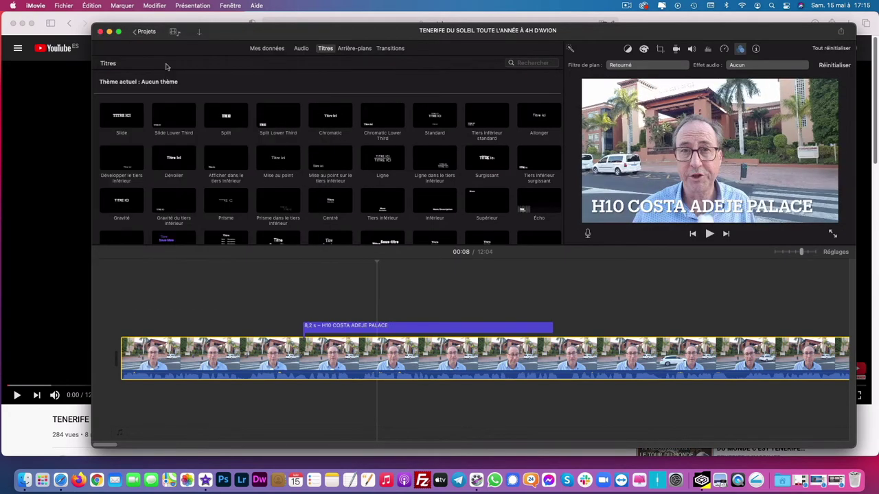
{"action": "left_click", "coordinate": [741, 49]}
{"action": "left_click", "coordinate": [741, 49]}
{"action": "left_click", "coordinate": [741, 49]}
{"action": "left_click", "coordinate": [741, 50]}
{"action": "left_click", "coordinate": [741, 49]}
{"action": "left_click", "coordinate": [740, 49]}
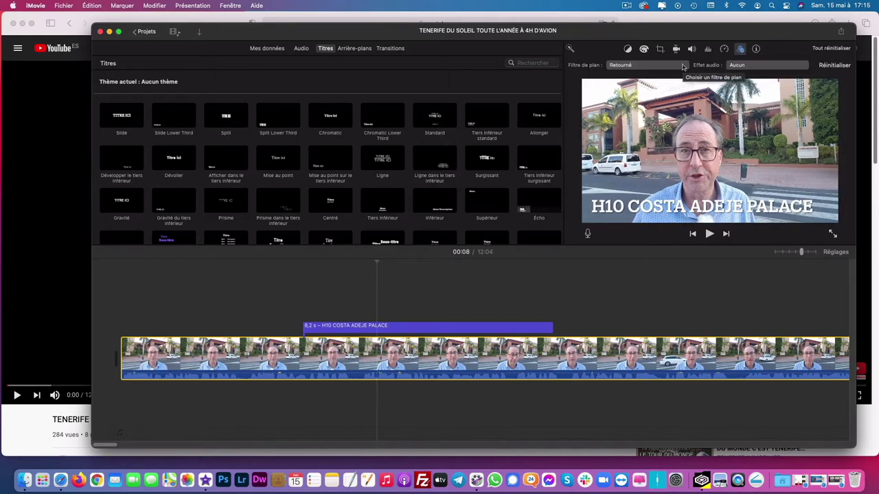
Step: Set the first clip's filter to Aucun and reapply the Retourné filter to compare both orientations
{"action": "left_click", "coordinate": [680, 66]}
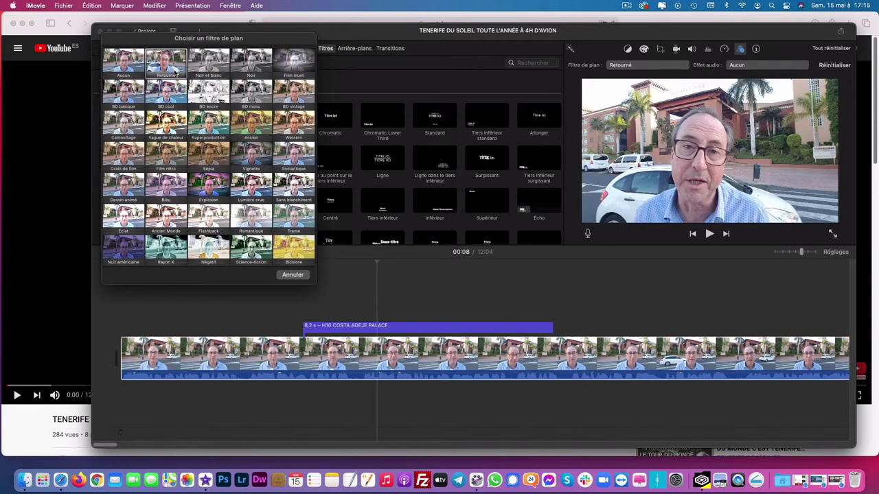
{"action": "left_click", "coordinate": [123, 72]}
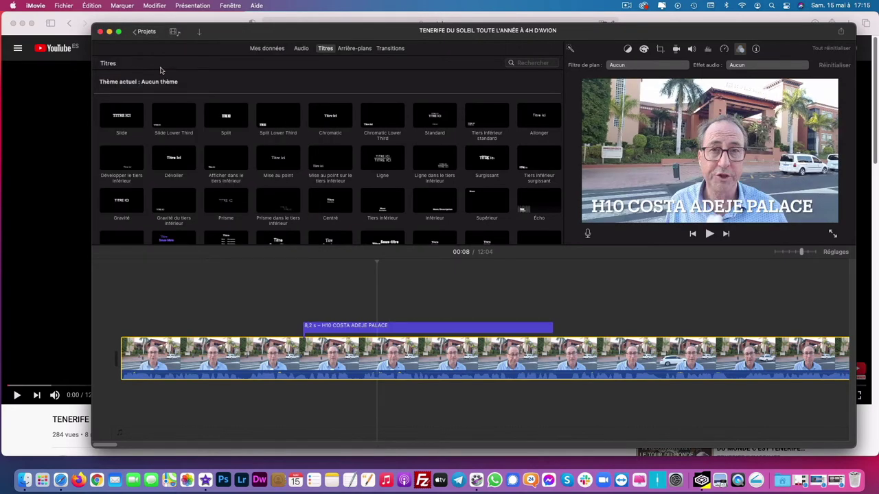
{"action": "left_click", "coordinate": [689, 66]}
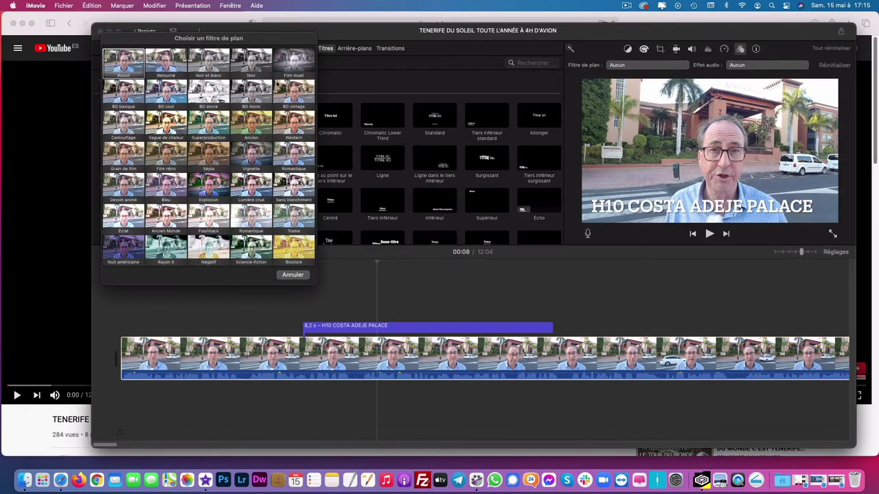
{"action": "left_click", "coordinate": [160, 62]}
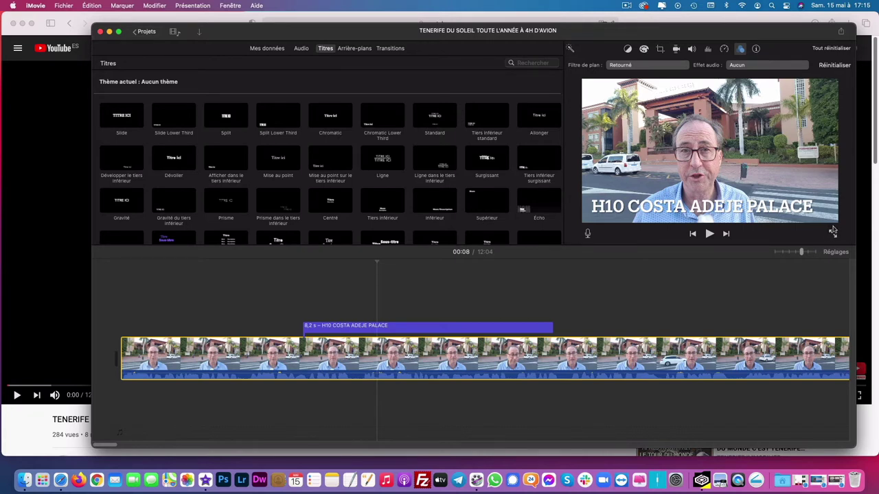
Step: Play the mirrored first clip in full screen, pause it and return to the editor
{"action": "left_click", "coordinate": [832, 234]}
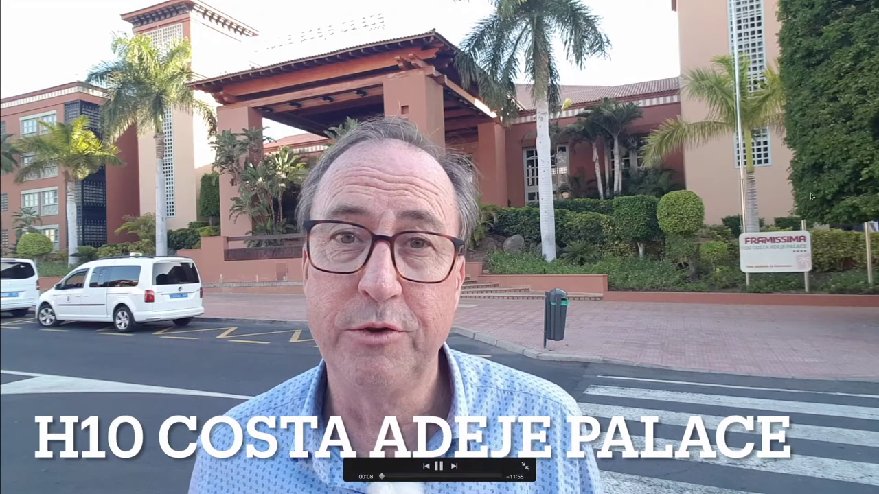
{"action": "left_click", "coordinate": [440, 466]}
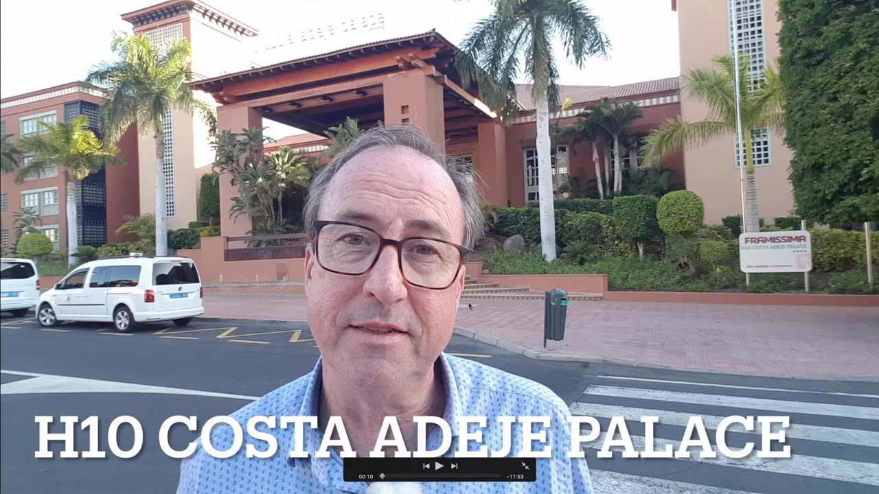
{"action": "left_click", "coordinate": [525, 469]}
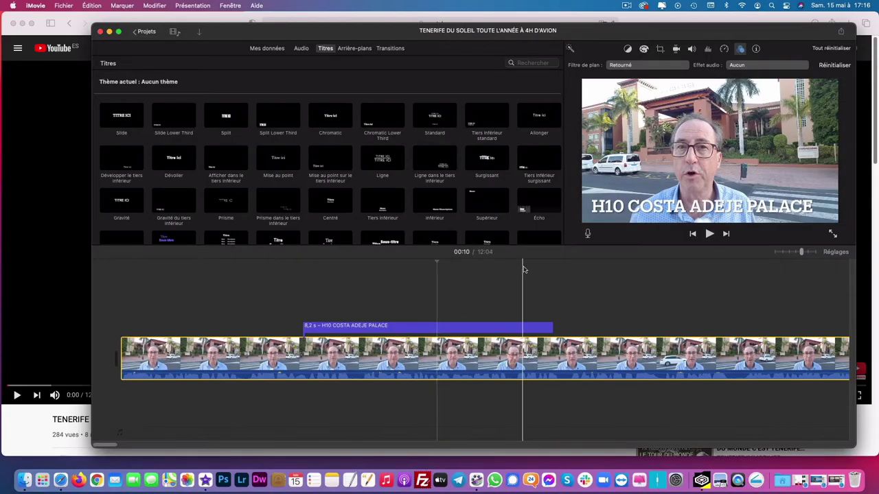
Step: Apply the Retourné clip filter to the second clip in the timeline, the 42-second selfie on the palm-lined promenade
{"action": "scroll", "coordinate": [581, 281], "scroll_direction": "right", "scroll_amount": 10}
{"action": "scroll", "coordinate": [582, 280], "scroll_direction": "right", "scroll_amount": 10}
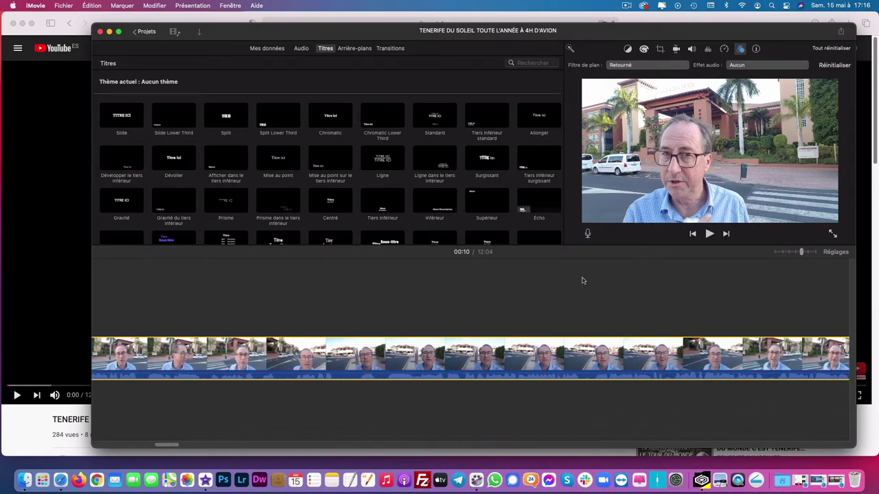
{"action": "scroll", "coordinate": [583, 281], "scroll_direction": "right", "scroll_amount": 10}
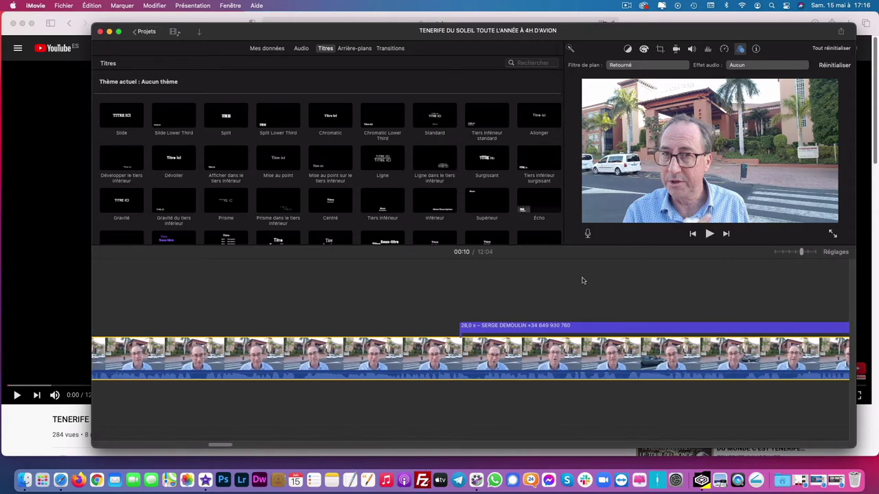
{"action": "scroll", "coordinate": [582, 280], "scroll_direction": "right", "scroll_amount": 10}
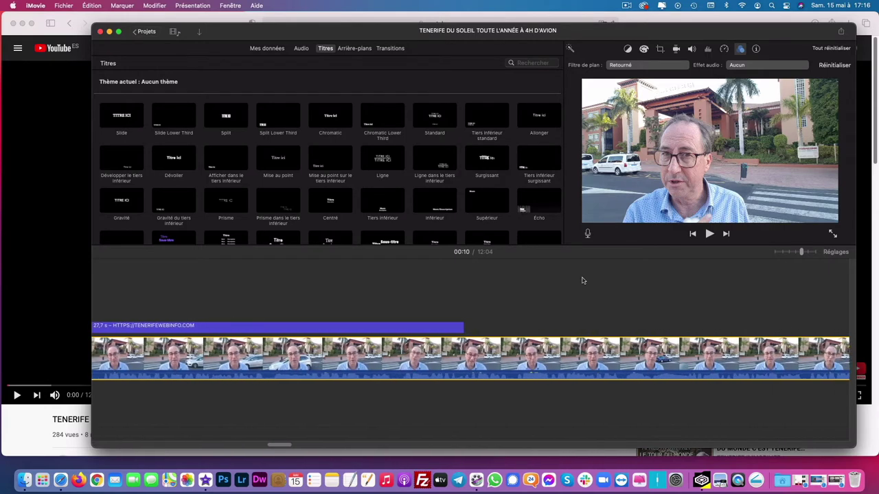
{"action": "scroll", "coordinate": [582, 280], "scroll_direction": "right", "scroll_amount": 10}
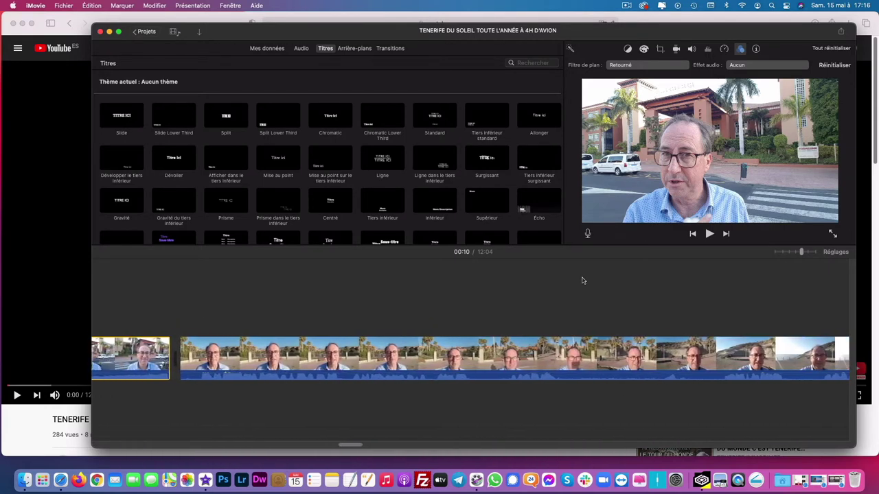
{"action": "scroll", "coordinate": [582, 280], "scroll_direction": "left", "scroll_amount": 2}
{"action": "left_click", "coordinate": [506, 352]}
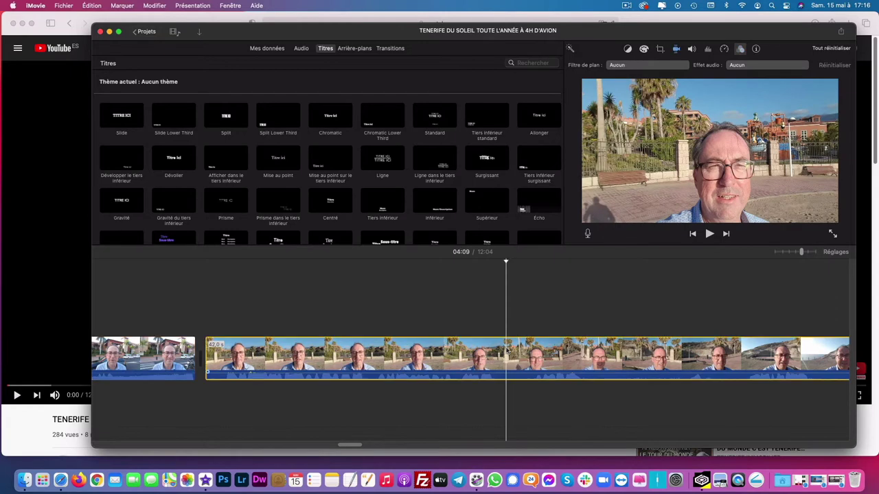
{"action": "left_click", "coordinate": [683, 65]}
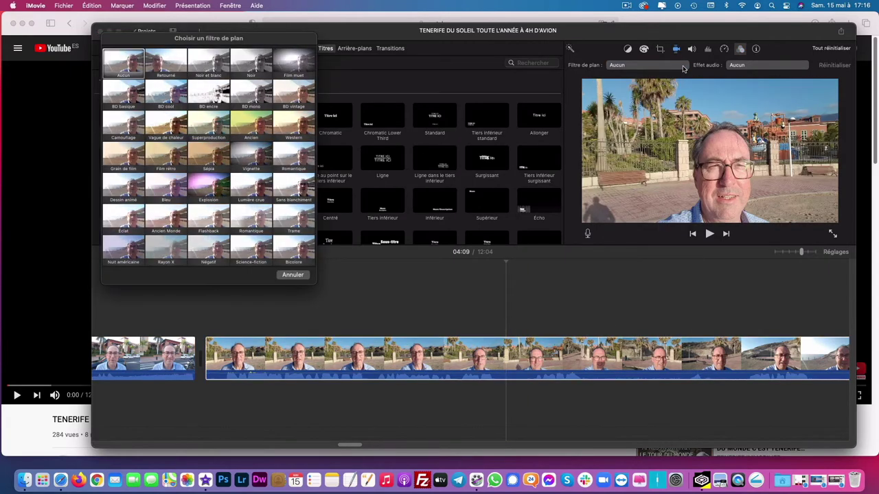
{"action": "left_click", "coordinate": [171, 76]}
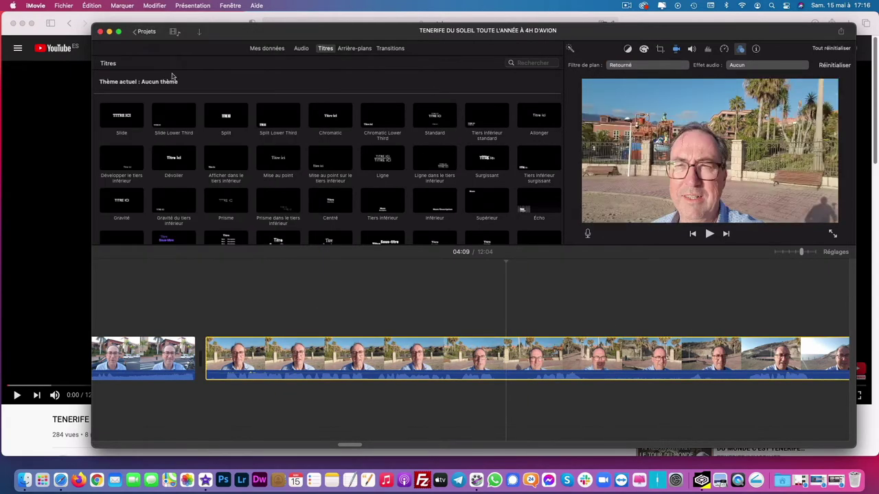
Step: Apply the Retourné clip filter to the sunset beach clip that follows the promenade selfie
{"action": "scroll", "coordinate": [538, 289], "scroll_direction": "right", "scroll_amount": 3}
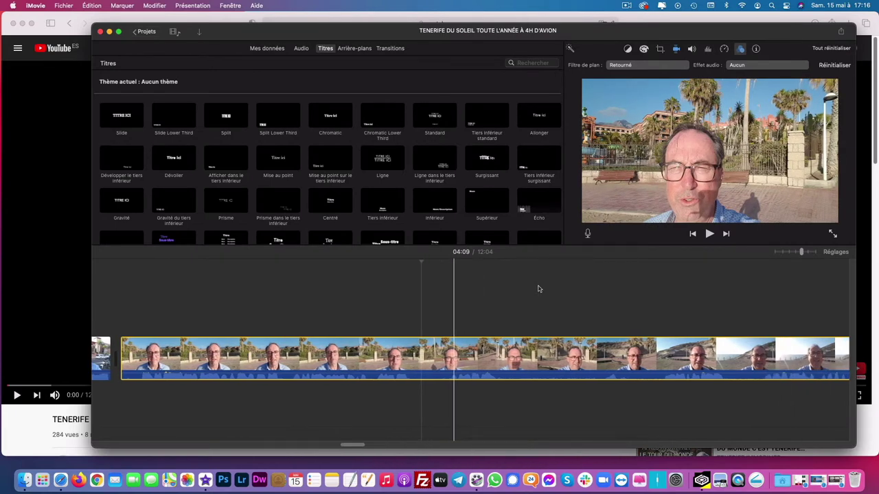
{"action": "scroll", "coordinate": [538, 289], "scroll_direction": "right", "scroll_amount": 10}
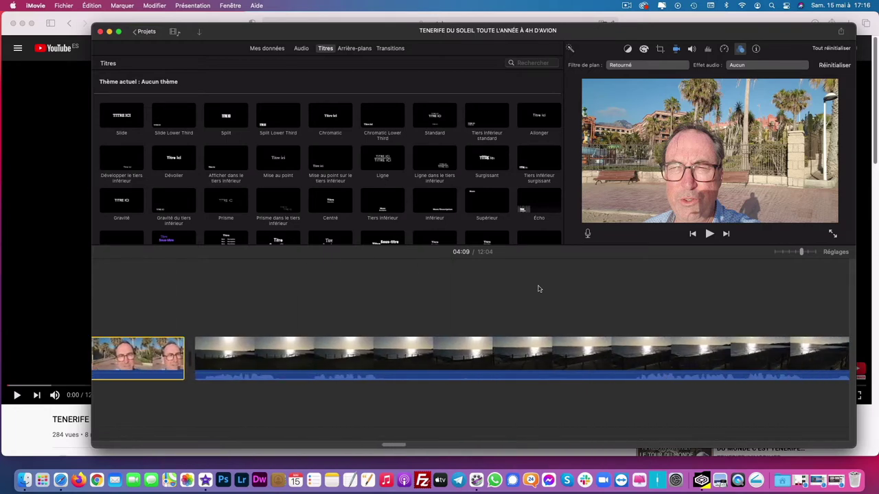
{"action": "left_click", "coordinate": [491, 363]}
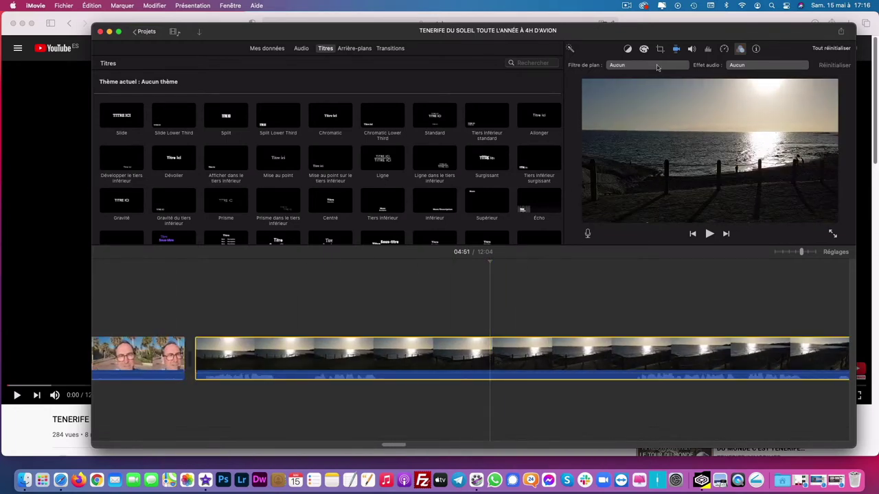
{"action": "left_click", "coordinate": [670, 66]}
{"action": "left_click", "coordinate": [165, 65]}
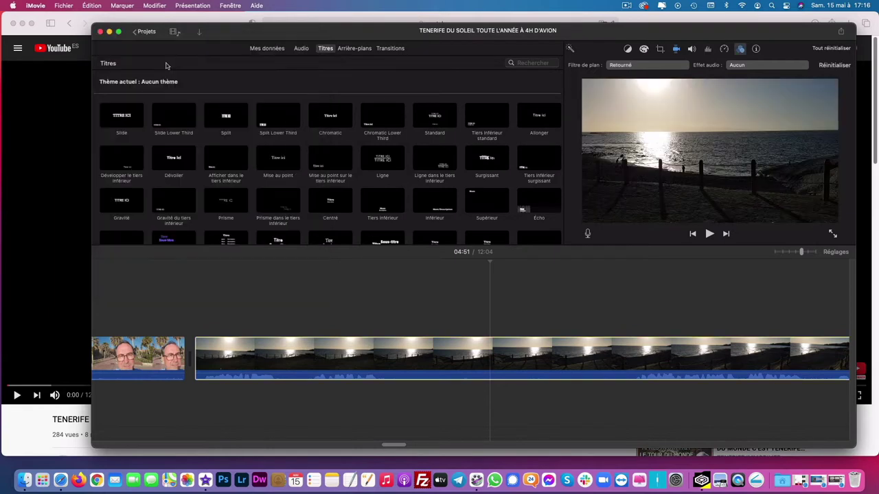
Step: Apply the Retourné clip filter to the 32.5-second clip of the cactus and palm garden
{"action": "scroll", "coordinate": [658, 321], "scroll_direction": "right", "scroll_amount": 5}
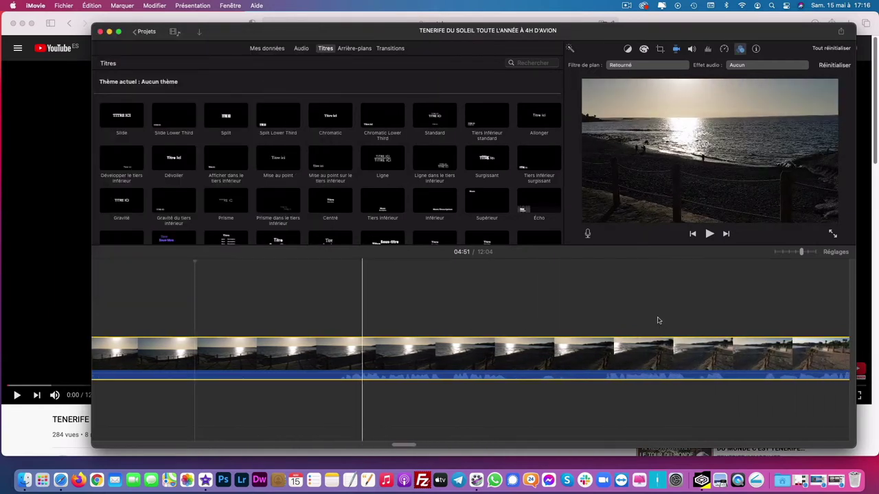
{"action": "scroll", "coordinate": [658, 321], "scroll_direction": "right", "scroll_amount": 10}
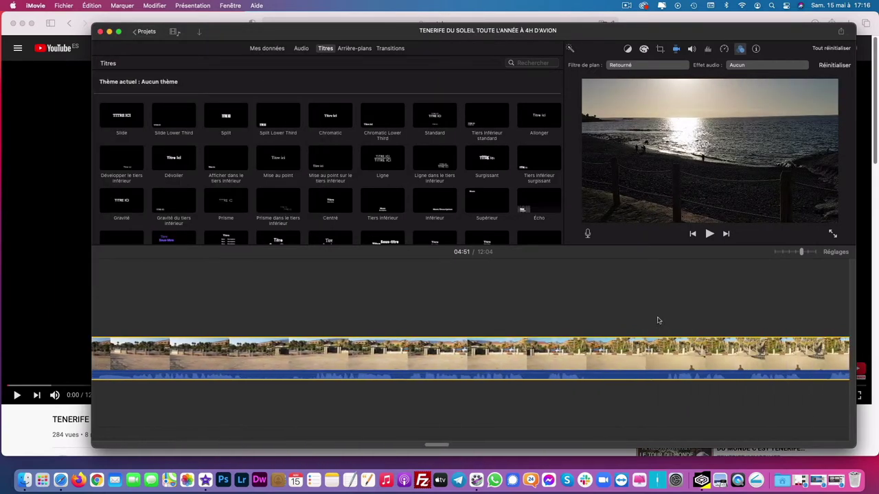
{"action": "scroll", "coordinate": [658, 321], "scroll_direction": "right", "scroll_amount": 5}
{"action": "left_click", "coordinate": [574, 353]}
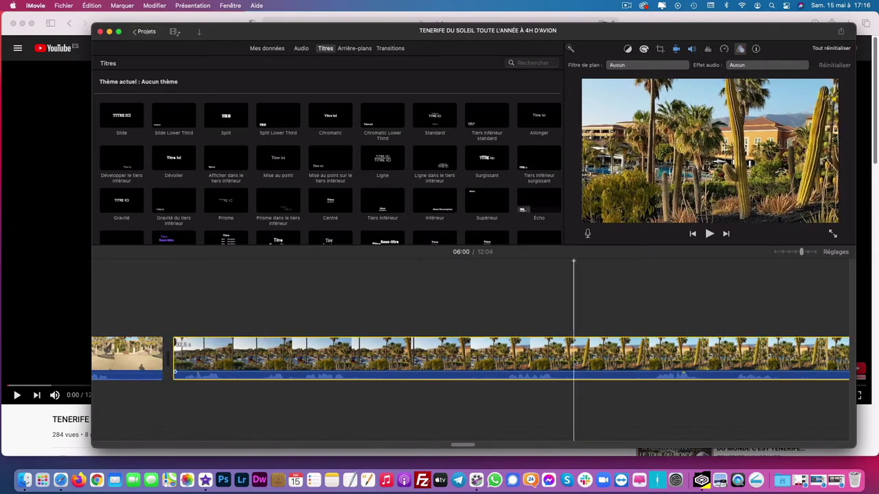
{"action": "left_click", "coordinate": [683, 65]}
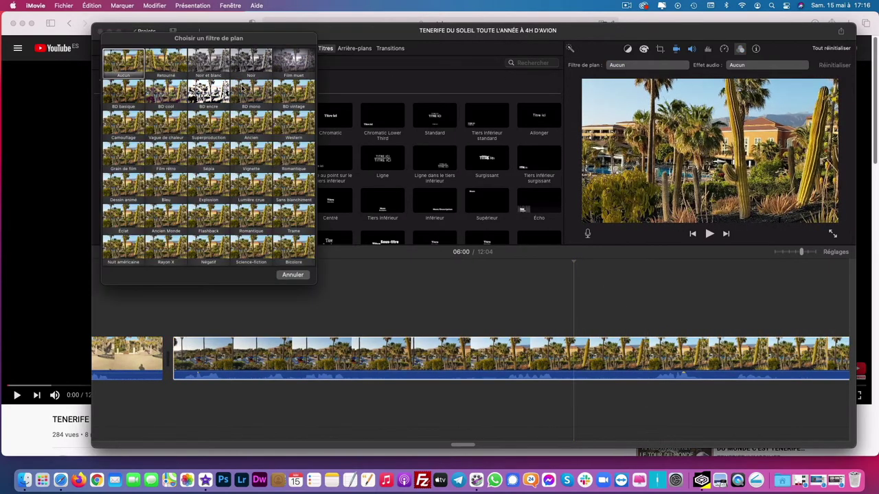
{"action": "left_click", "coordinate": [165, 66]}
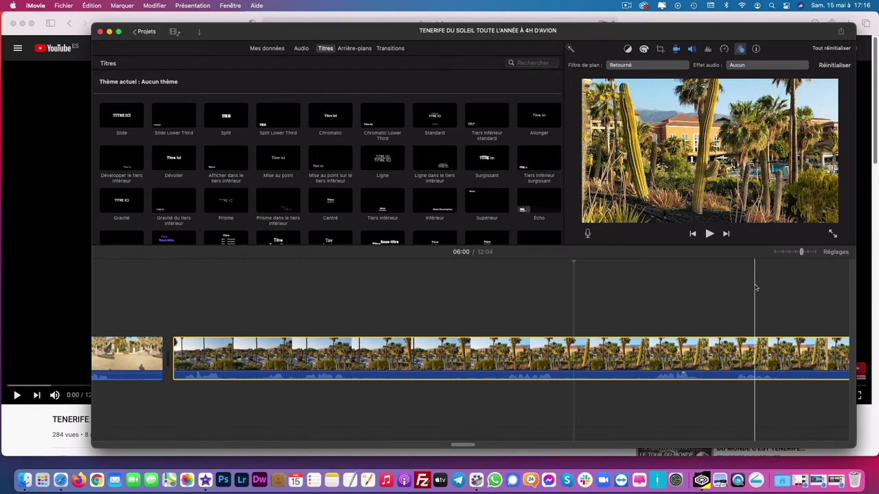
Step: Apply the Retourné clip filter to the 14.8-second clip of the rocky seashore
{"action": "scroll", "coordinate": [759, 288], "scroll_direction": "right", "scroll_amount": 5}
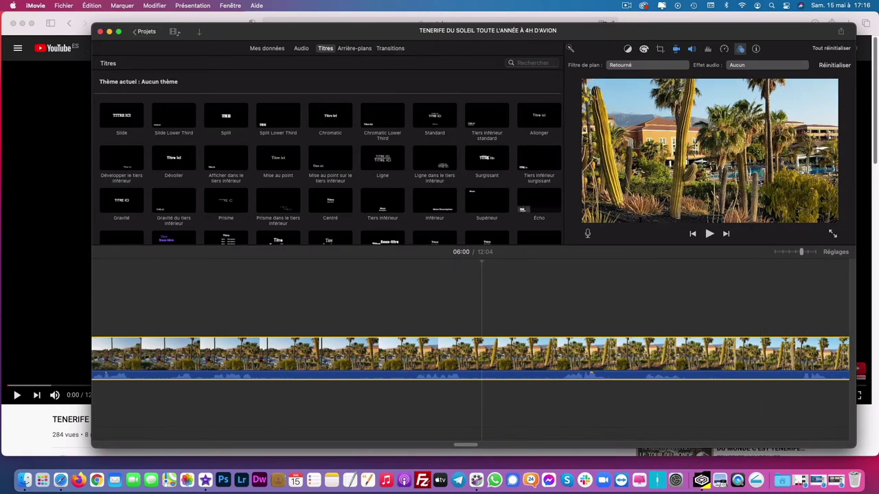
{"action": "scroll", "coordinate": [686, 344], "scroll_direction": "right", "scroll_amount": 10}
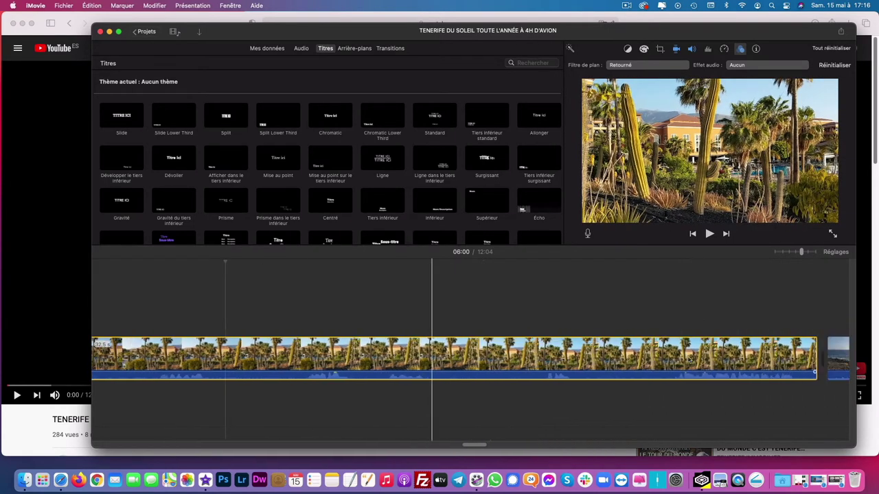
{"action": "left_click", "coordinate": [661, 360]}
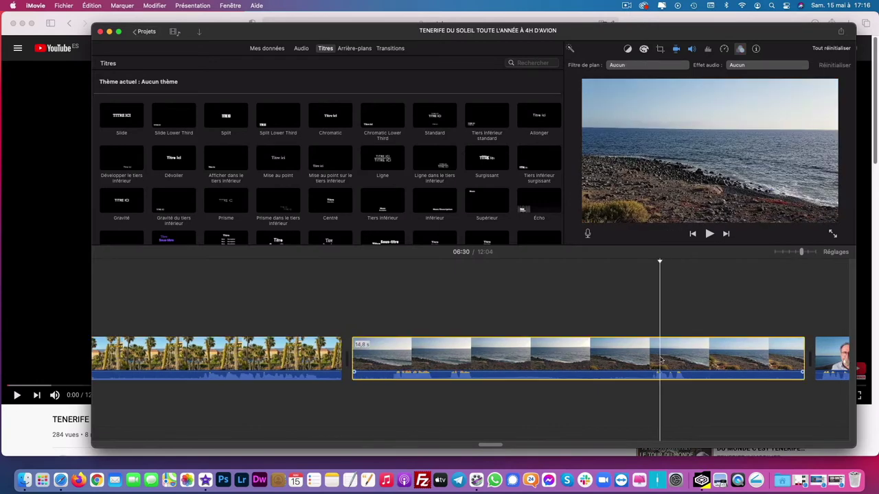
{"action": "left_click", "coordinate": [684, 65]}
{"action": "left_click", "coordinate": [167, 62]}
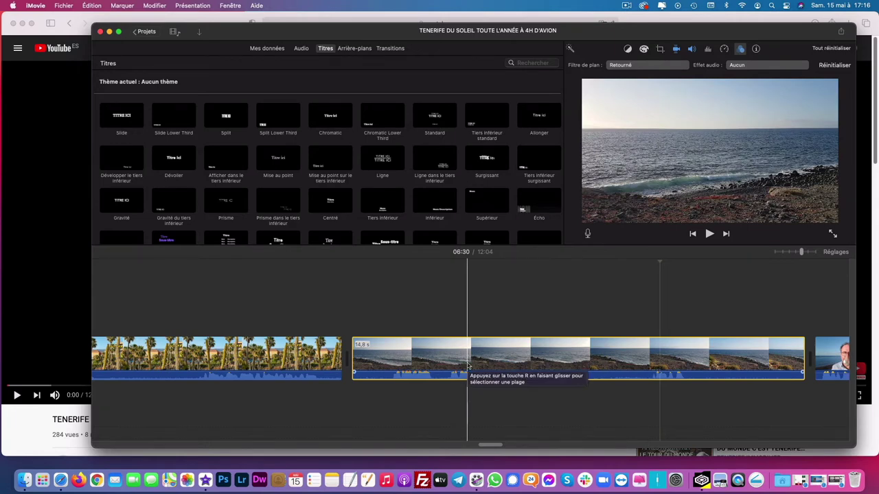
Step: Set the rocky seashore clip's filter back to Aucun
{"action": "scroll", "coordinate": [609, 343], "scroll_direction": "right", "scroll_amount": 5}
{"action": "left_click", "coordinate": [611, 345]}
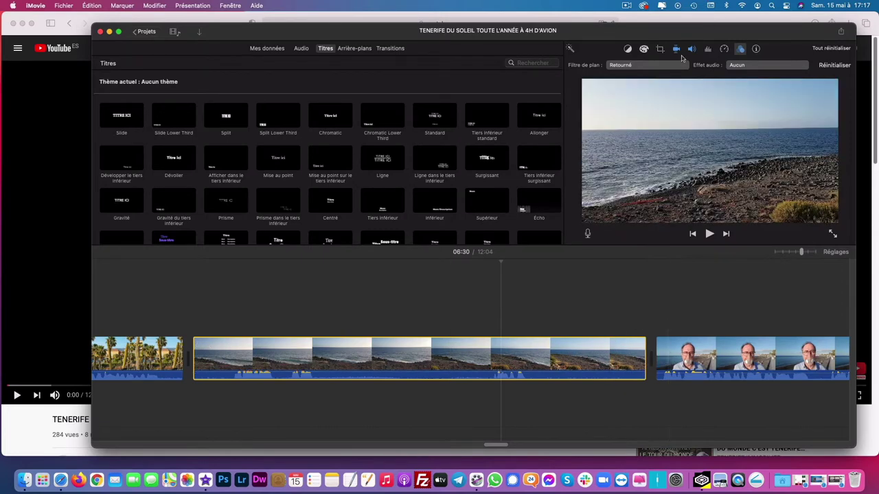
{"action": "left_click", "coordinate": [681, 67]}
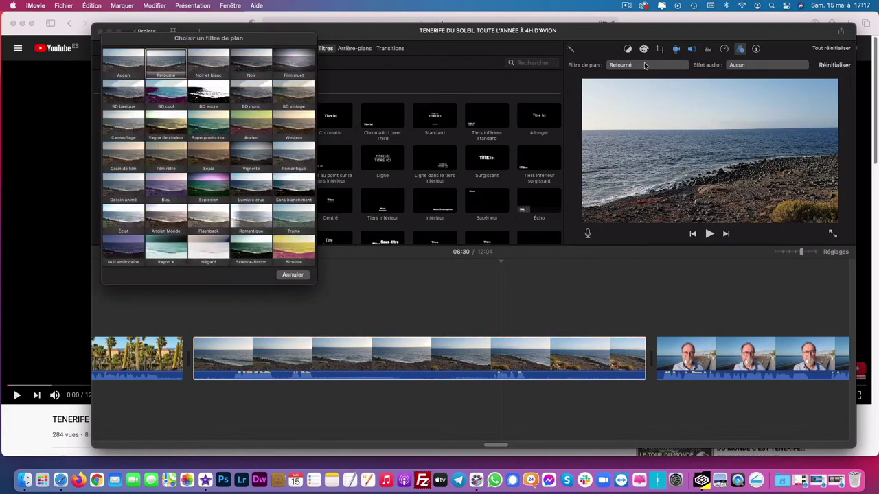
{"action": "left_click", "coordinate": [120, 71]}
Step: Set the cactus and palm garden clip's filter back to Aucun
{"action": "scroll", "coordinate": [378, 274], "scroll_direction": "up", "scroll_amount": 5}
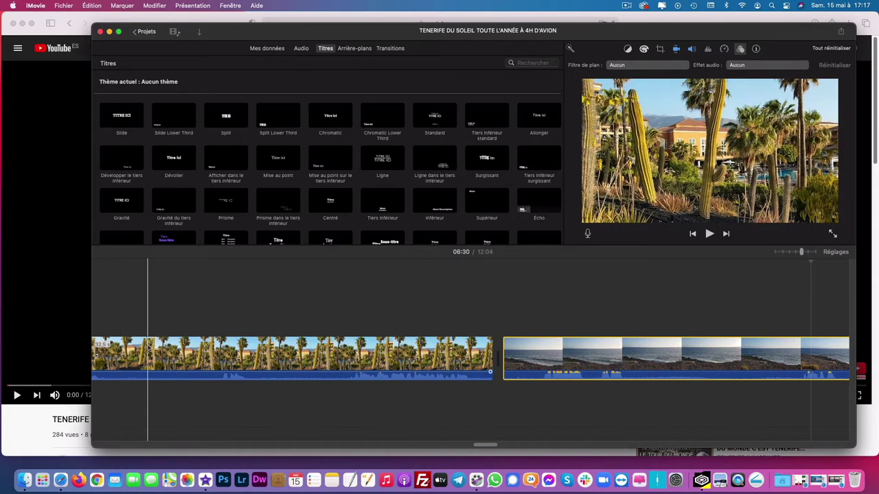
{"action": "scroll", "coordinate": [148, 347], "scroll_direction": "left", "scroll_amount": 10}
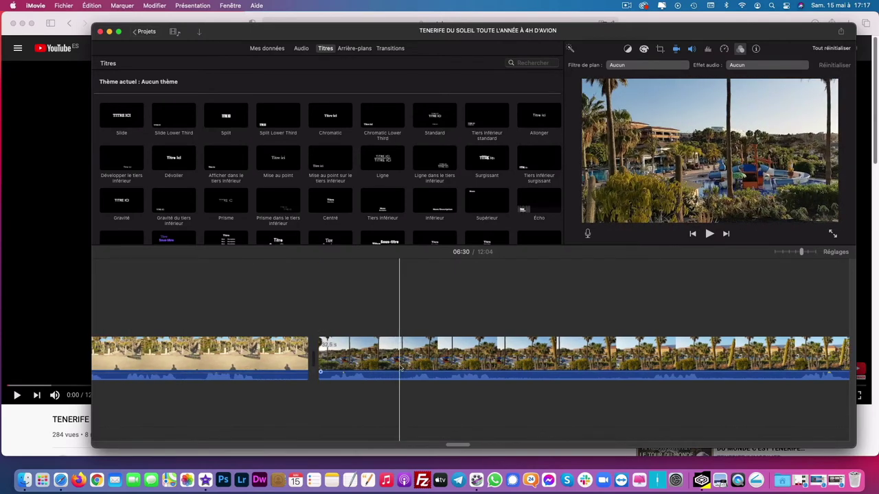
{"action": "left_click", "coordinate": [669, 68]}
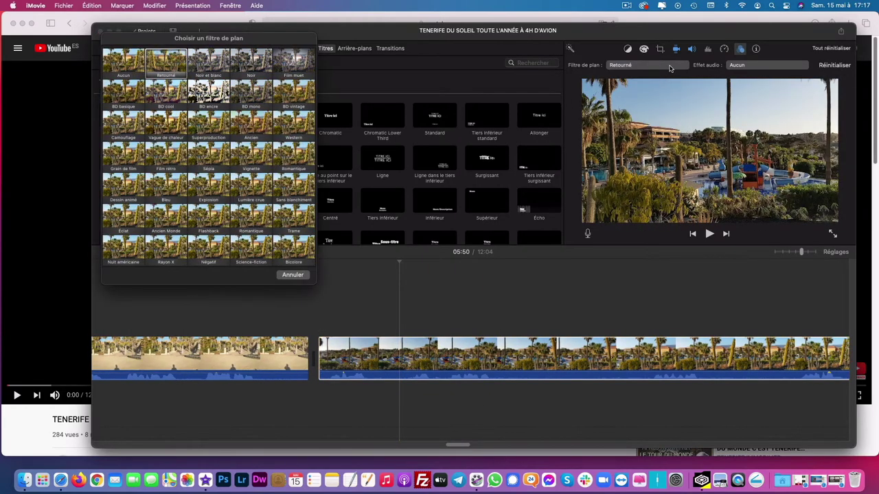
{"action": "left_click", "coordinate": [122, 61]}
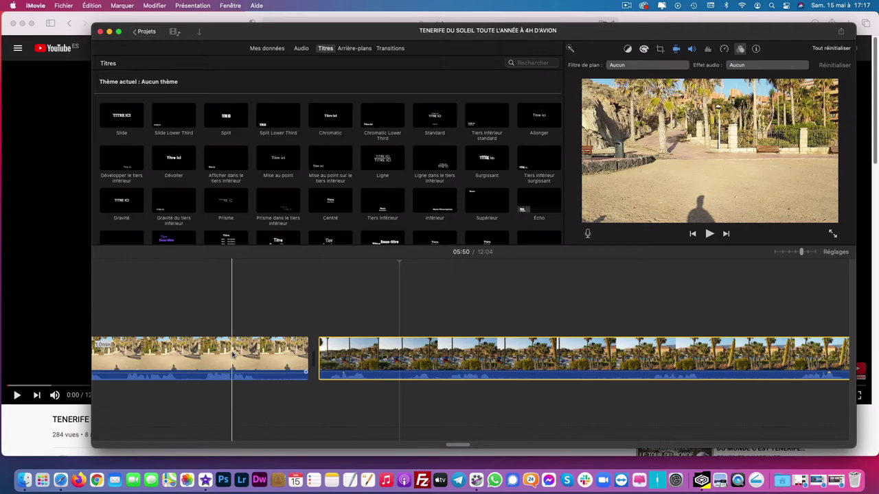
Step: Switch the still selected palm garden clip's filter to Retourné and back to Aucun to compare both orientations
{"action": "scroll", "coordinate": [234, 353], "scroll_direction": "left", "scroll_amount": 10}
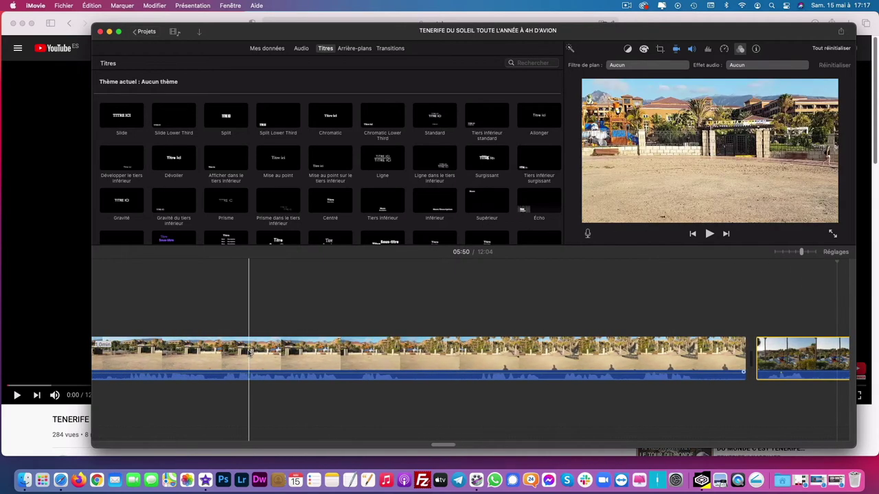
{"action": "scroll", "coordinate": [251, 354], "scroll_direction": "left", "scroll_amount": 10}
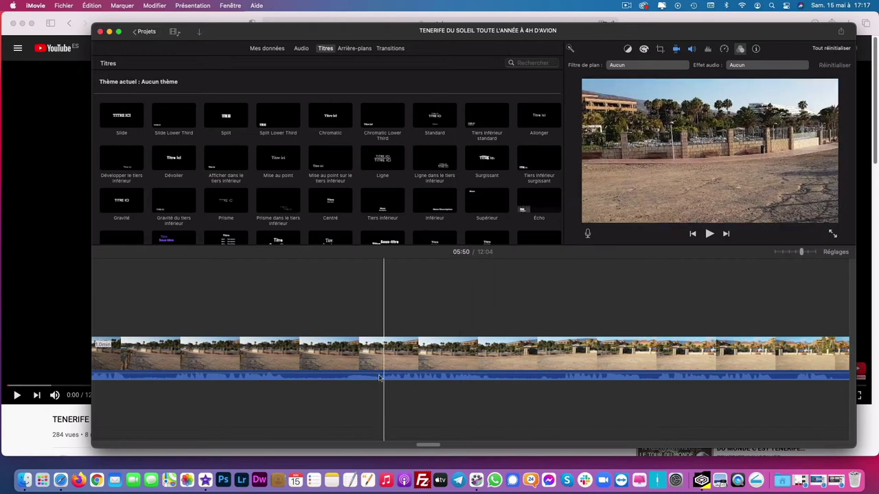
{"action": "scroll", "coordinate": [379, 376], "scroll_direction": "left", "scroll_amount": 5}
{"action": "scroll", "coordinate": [379, 377], "scroll_direction": "left", "scroll_amount": 5}
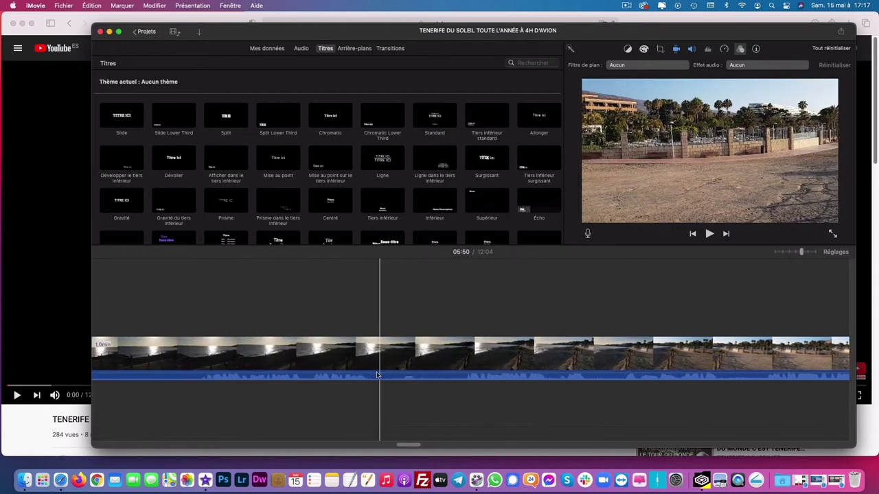
{"action": "scroll", "coordinate": [380, 376], "scroll_direction": "left", "scroll_amount": 10}
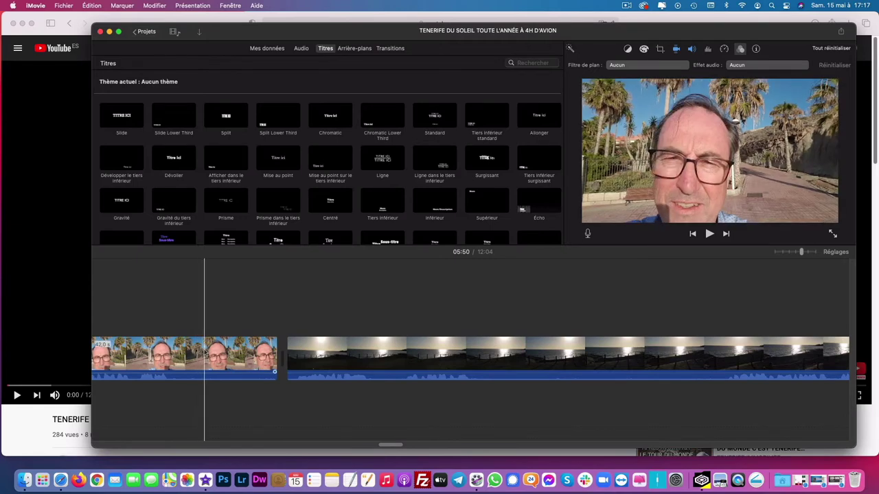
{"action": "scroll", "coordinate": [431, 352], "scroll_direction": "right", "scroll_amount": 5}
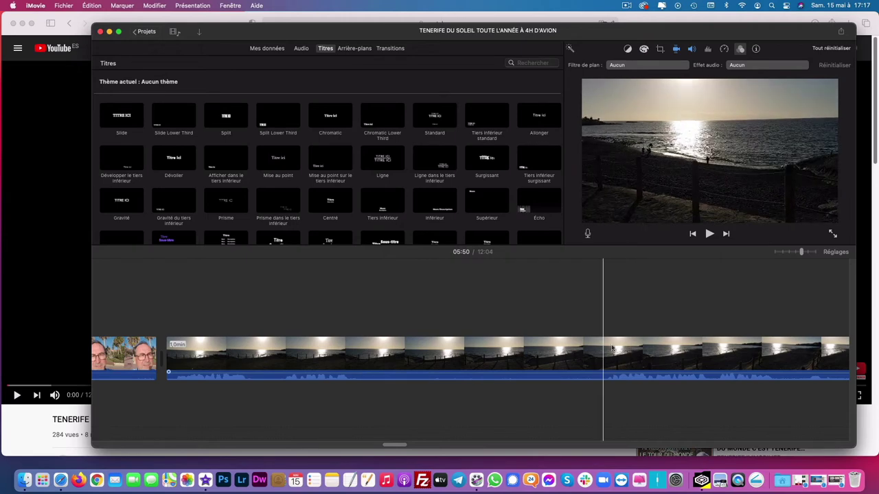
{"action": "left_click", "coordinate": [636, 68]}
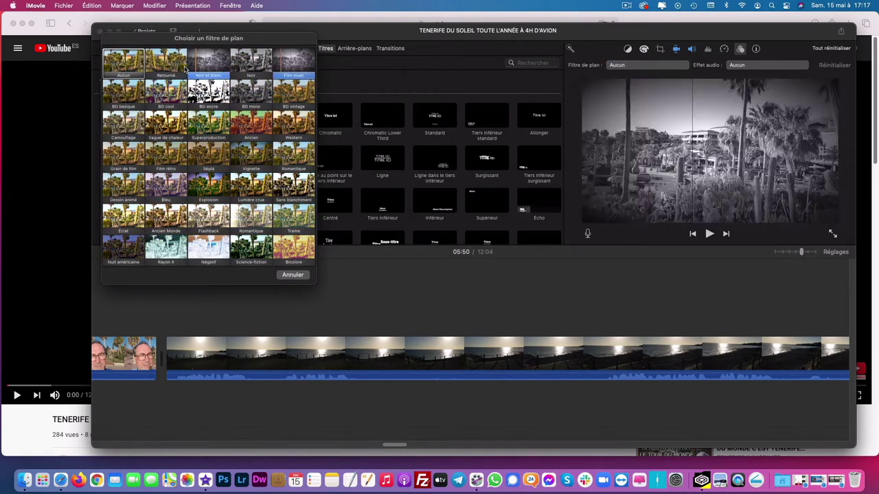
{"action": "left_click", "coordinate": [177, 67]}
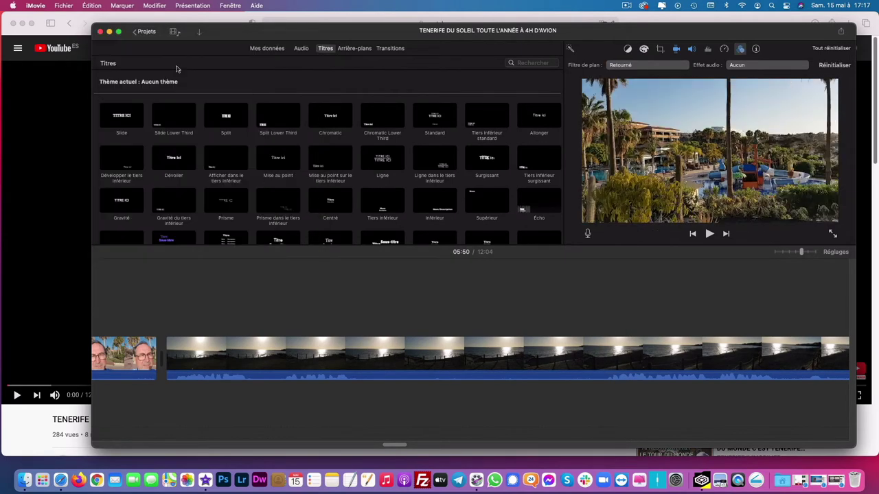
{"action": "left_click", "coordinate": [666, 65]}
{"action": "left_click", "coordinate": [120, 65]}
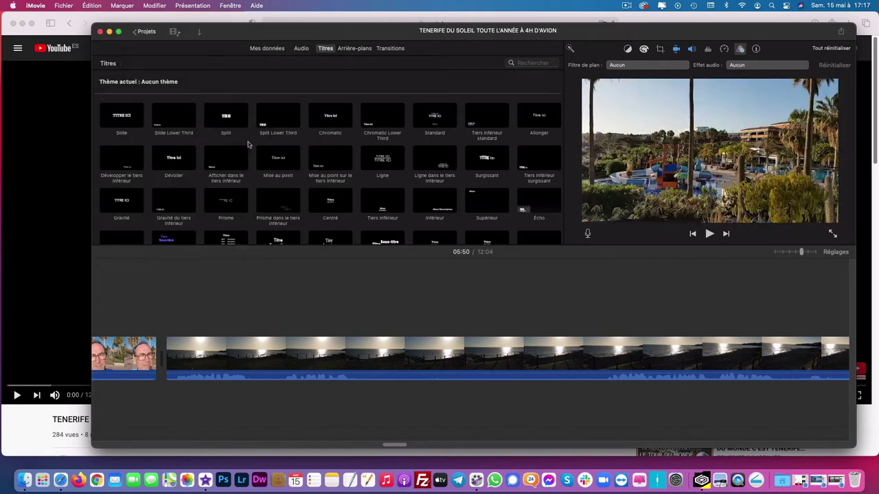
Step: Apply the Retourné clip filter to the 5.2-minute selfie clip filmed on the beach promenade
{"action": "scroll", "coordinate": [417, 294], "scroll_direction": "right", "scroll_amount": 5}
{"action": "scroll", "coordinate": [419, 295], "scroll_direction": "right", "scroll_amount": 5}
{"action": "scroll", "coordinate": [419, 295], "scroll_direction": "right", "scroll_amount": 5}
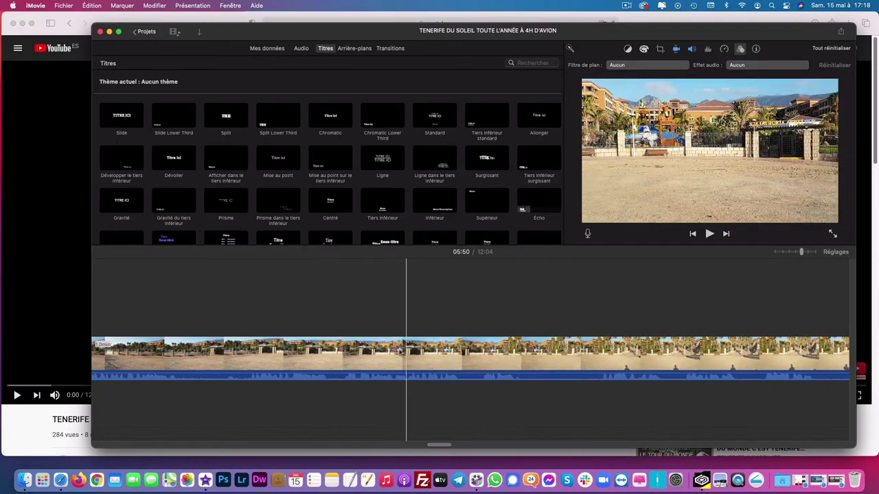
{"action": "scroll", "coordinate": [568, 318], "scroll_direction": "right", "scroll_amount": 2}
{"action": "scroll", "coordinate": [568, 318], "scroll_direction": "right", "scroll_amount": 5}
{"action": "left_click", "coordinate": [587, 365]}
{"action": "scroll", "coordinate": [587, 365], "scroll_direction": "right", "scroll_amount": 10}
{"action": "scroll", "coordinate": [588, 365], "scroll_direction": "right", "scroll_amount": 4}
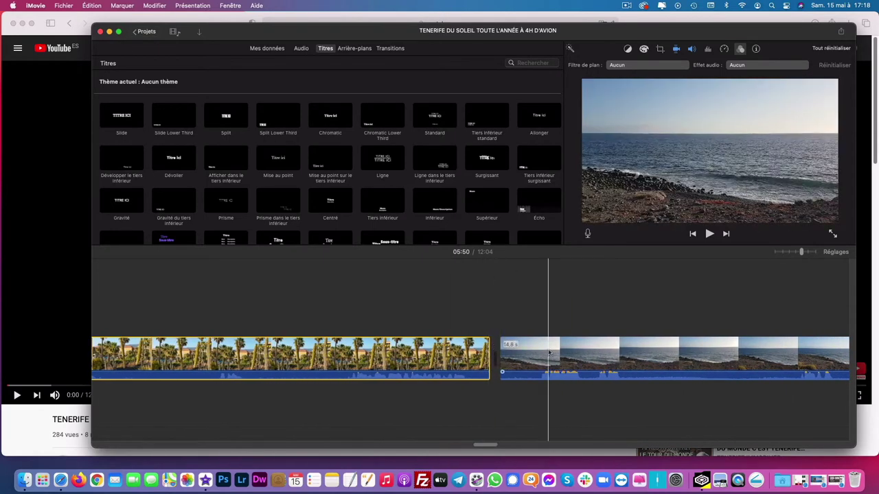
{"action": "scroll", "coordinate": [548, 351], "scroll_direction": "right", "scroll_amount": 5}
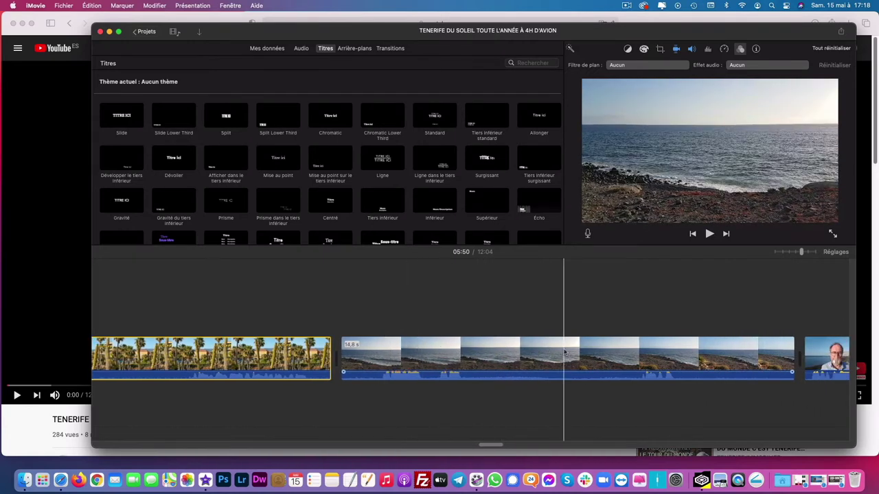
{"action": "scroll", "coordinate": [446, 353], "scroll_direction": "right", "scroll_amount": 10}
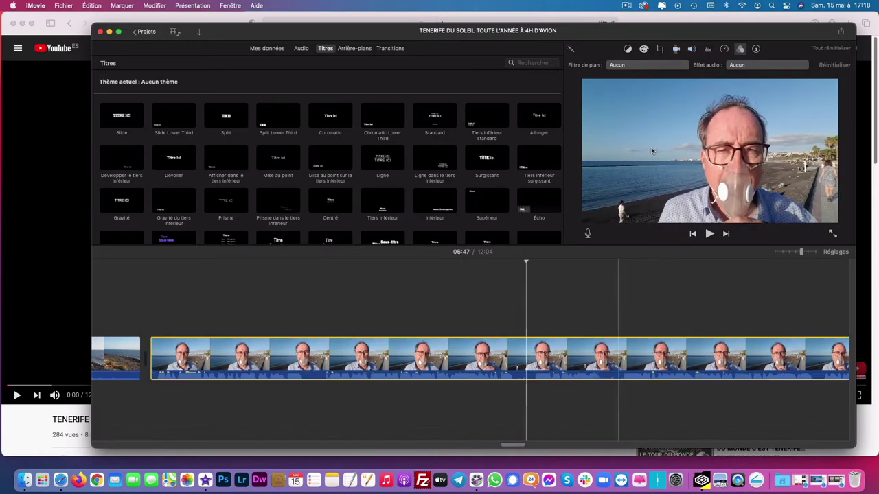
{"action": "left_click", "coordinate": [680, 66]}
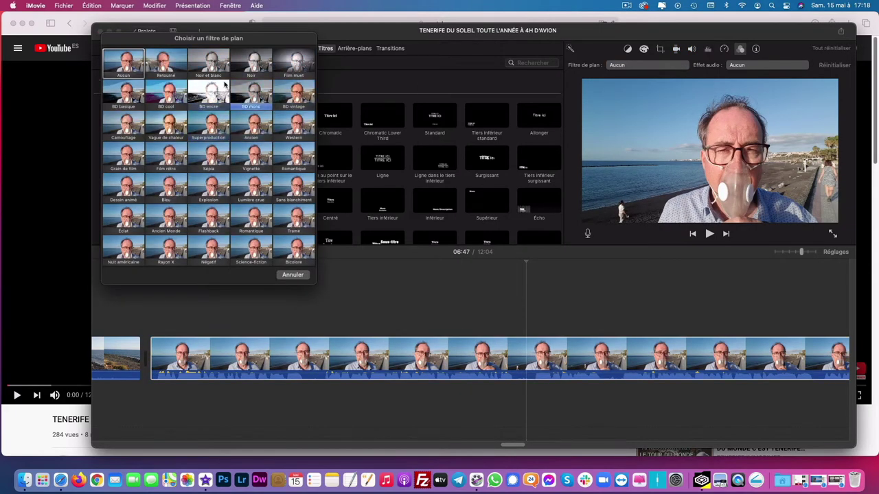
{"action": "left_click", "coordinate": [155, 61]}
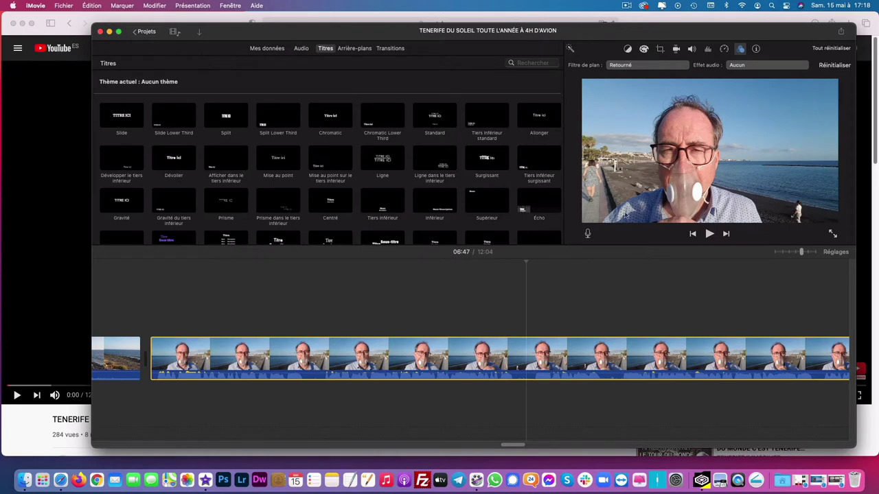
Step: Examine the flipped selfie clip through to its end, checking the image orientation beneath the overlaid titles
{"action": "scroll", "coordinate": [598, 353], "scroll_direction": "right", "scroll_amount": 5}
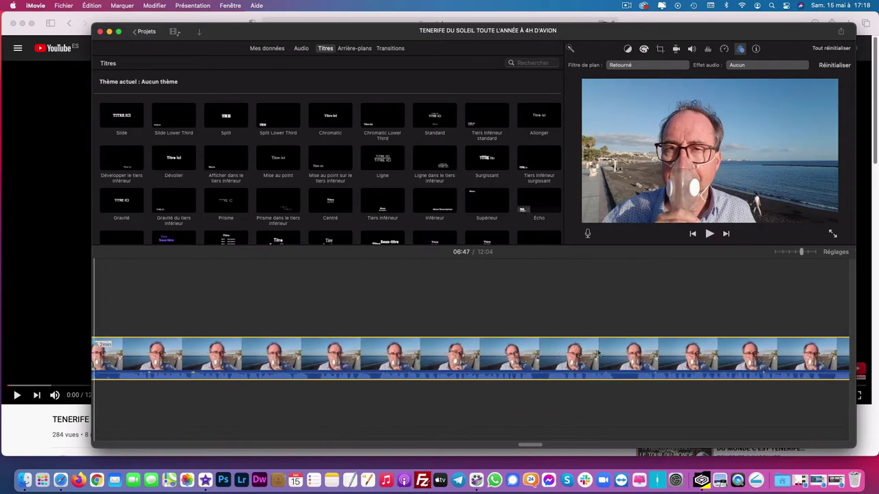
{"action": "scroll", "coordinate": [598, 352], "scroll_direction": "right", "scroll_amount": 6}
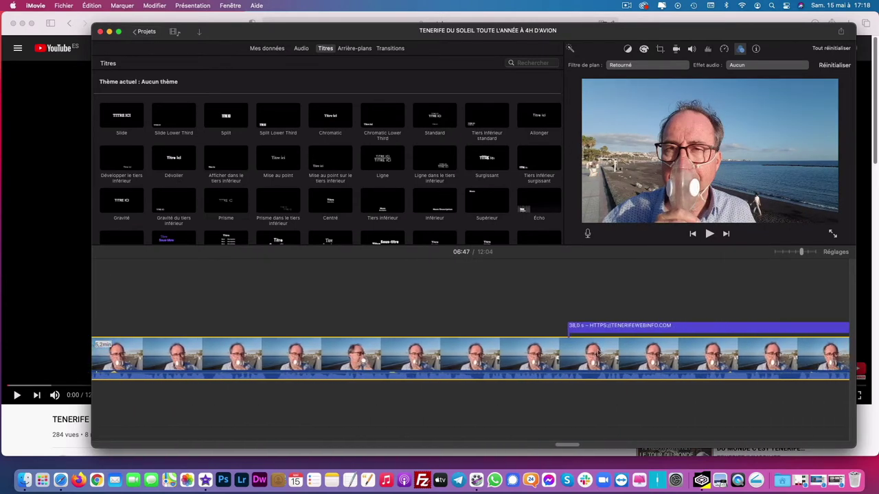
{"action": "scroll", "coordinate": [599, 353], "scroll_direction": "right", "scroll_amount": 5}
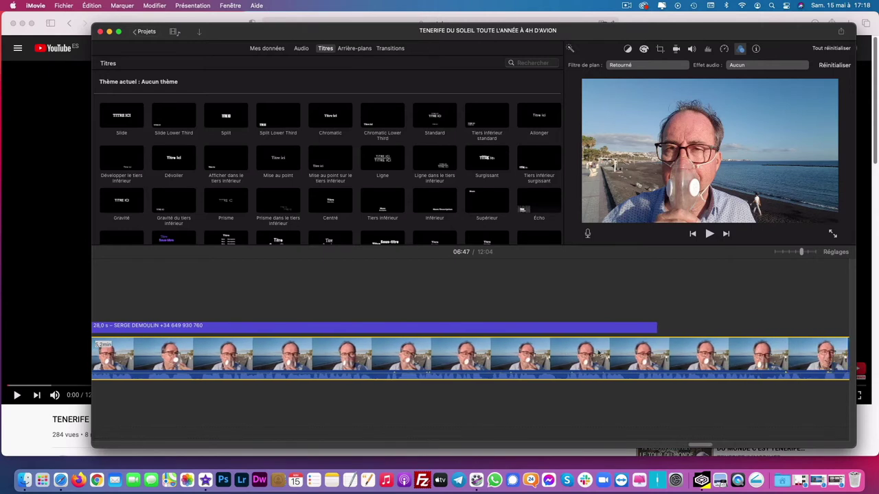
{"action": "scroll", "coordinate": [598, 353], "scroll_direction": "right", "scroll_amount": 6}
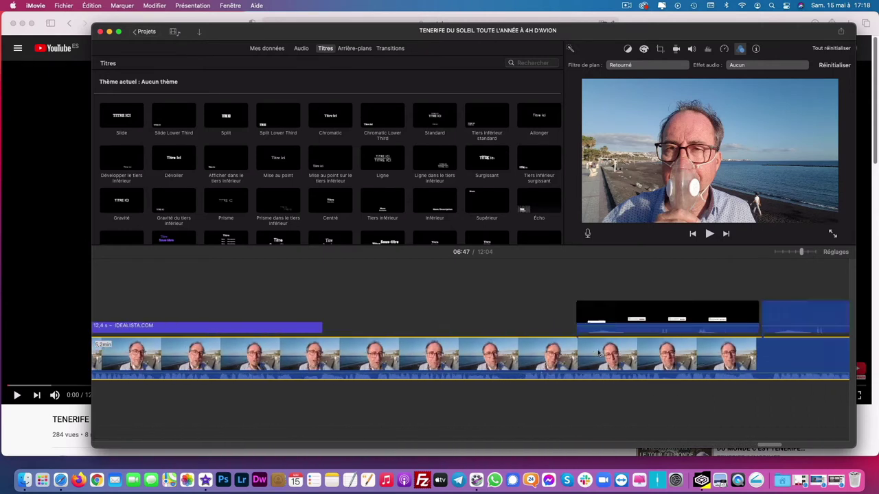
{"action": "scroll", "coordinate": [598, 353], "scroll_direction": "right", "scroll_amount": 4}
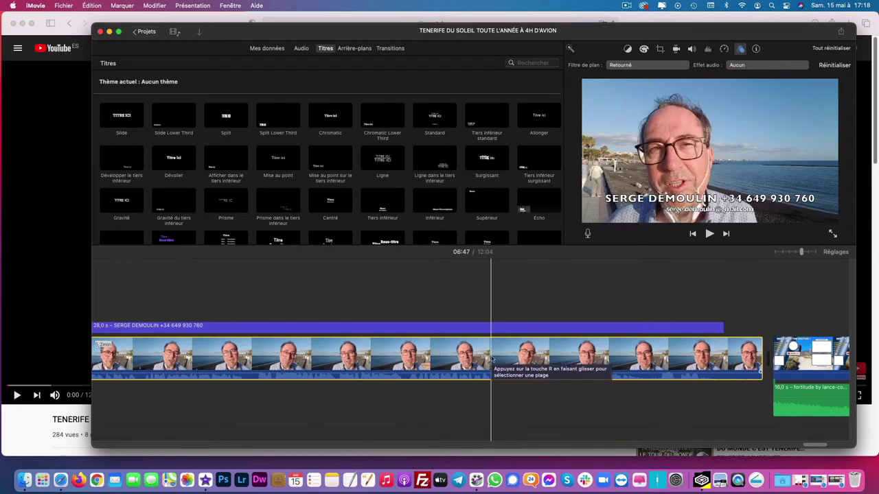
{"action": "key", "text": "super+plus"}
{"action": "scroll", "coordinate": [465, 362], "scroll_direction": "right", "scroll_amount": 10}
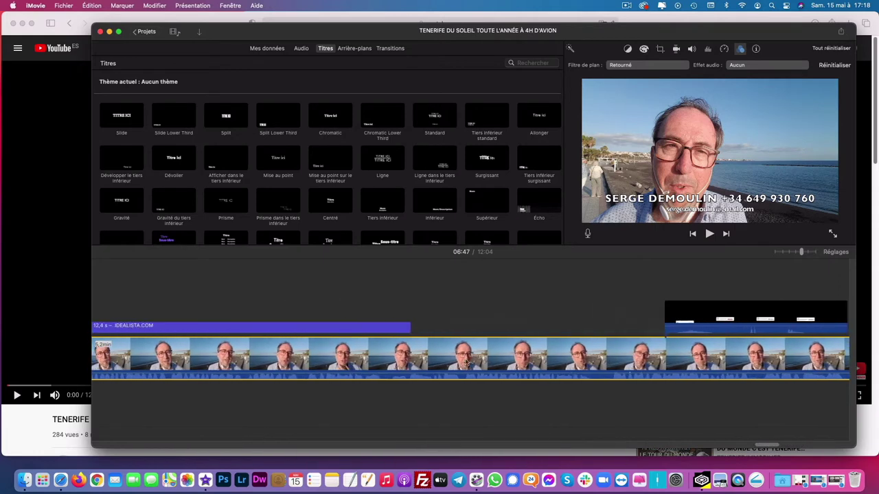
{"action": "scroll", "coordinate": [465, 362], "scroll_direction": "right", "scroll_amount": 10}
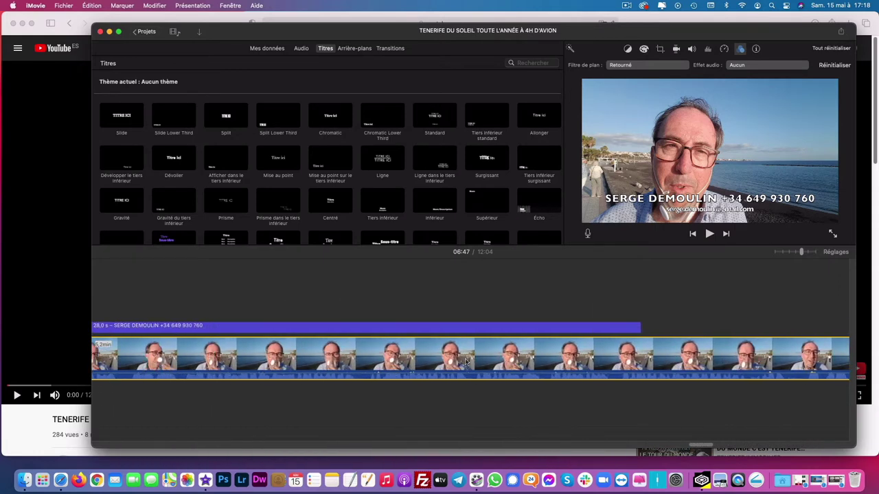
Step: Go back through the rocky seashore clip and select the cactus and palm garden clip to check its filter
{"action": "scroll", "coordinate": [465, 362], "scroll_direction": "left", "scroll_amount": 10}
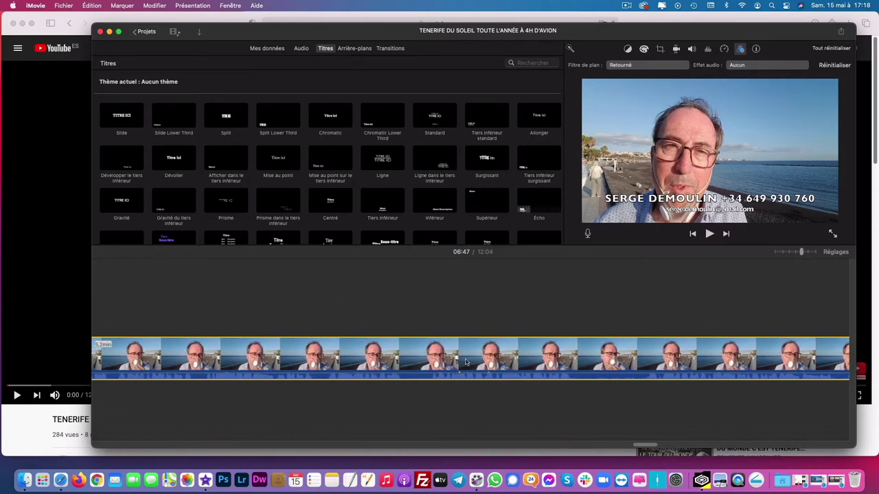
{"action": "scroll", "coordinate": [465, 362], "scroll_direction": "left", "scroll_amount": 10}
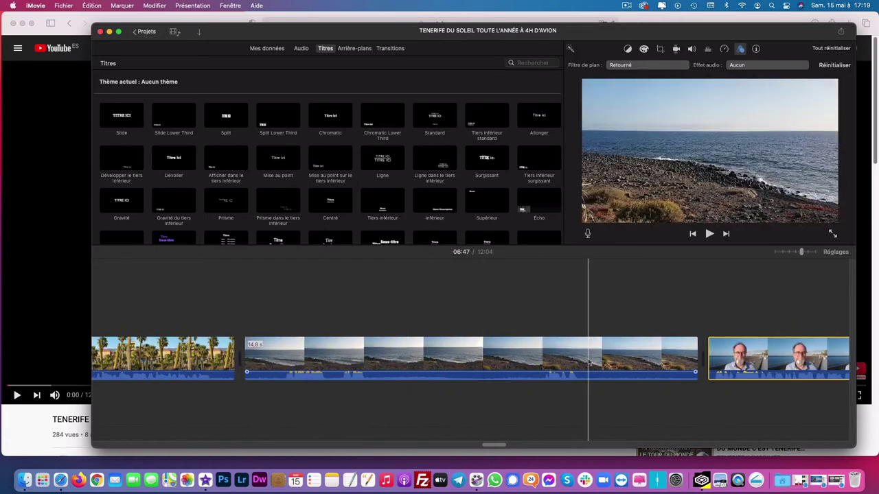
{"action": "scroll", "coordinate": [474, 359], "scroll_direction": "left", "scroll_amount": 3}
{"action": "scroll", "coordinate": [478, 357], "scroll_direction": "left", "scroll_amount": 1}
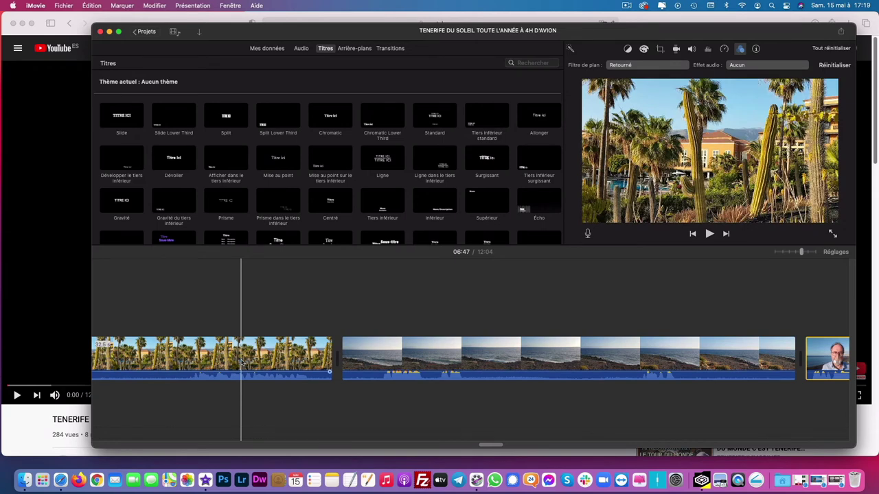
{"action": "scroll", "coordinate": [242, 364], "scroll_direction": "up", "scroll_amount": 3}
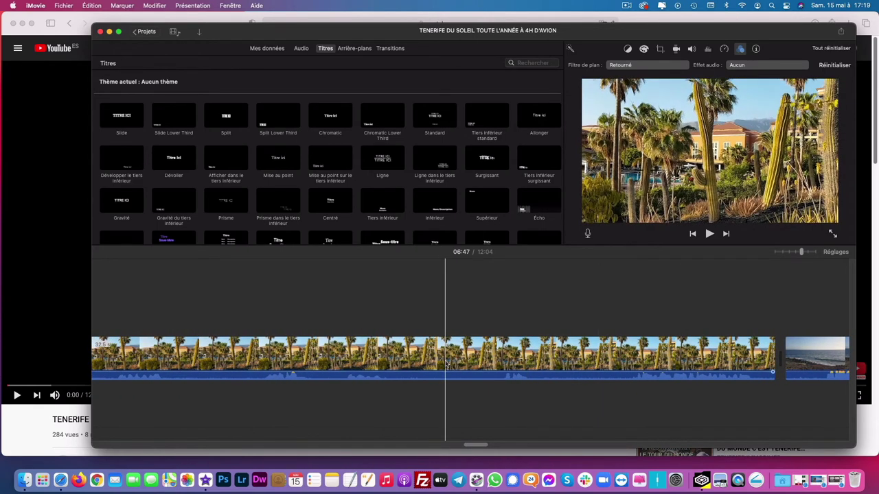
{"action": "scroll", "coordinate": [447, 364], "scroll_direction": "up", "scroll_amount": 1}
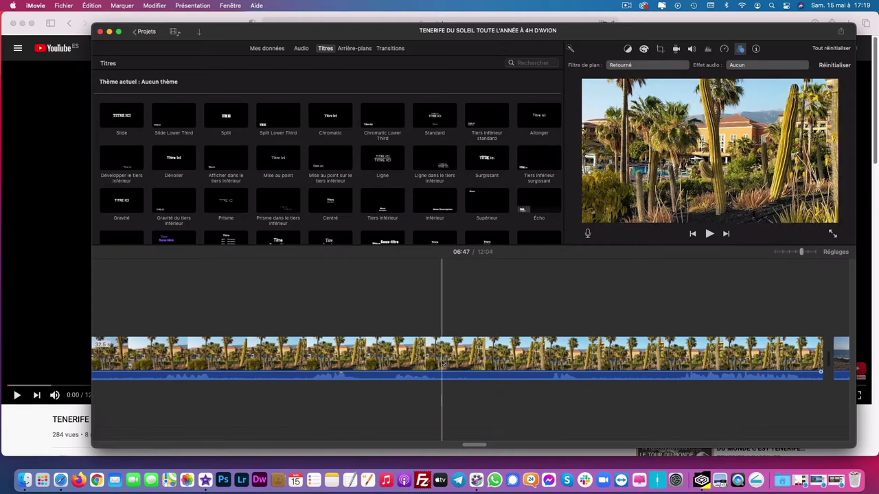
{"action": "scroll", "coordinate": [425, 368], "scroll_direction": "up", "scroll_amount": 1}
{"action": "left_click", "coordinate": [424, 367]}
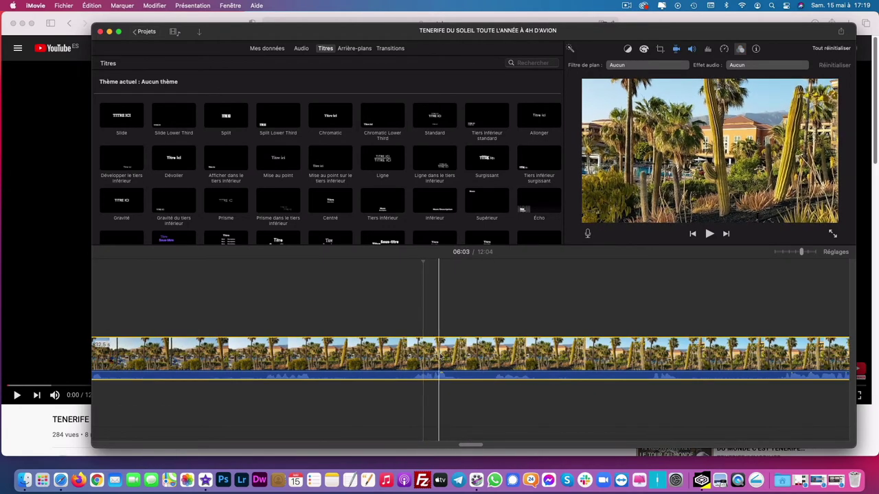
Step: Set the filter of the 1.0-minute clip of the beach and hotel promenade back to Aucun
{"action": "scroll", "coordinate": [487, 357], "scroll_direction": "up", "scroll_amount": 1}
{"action": "scroll", "coordinate": [487, 357], "scroll_direction": "left", "scroll_amount": 10}
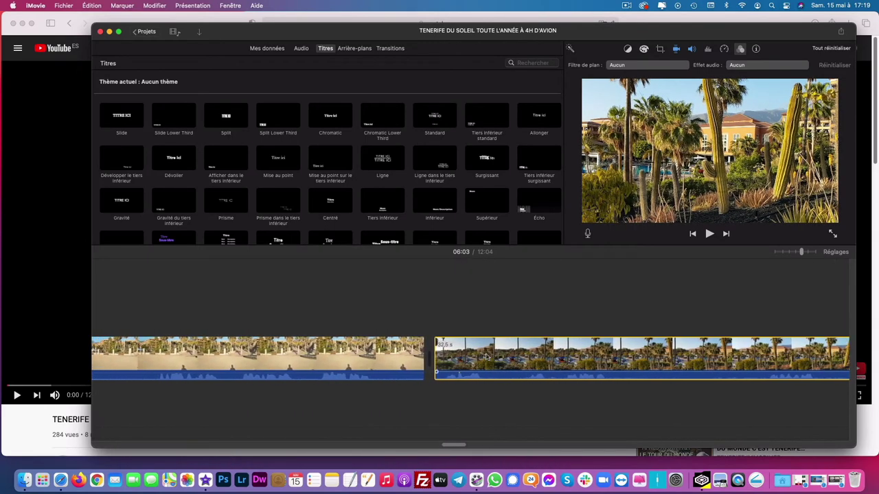
{"action": "scroll", "coordinate": [486, 357], "scroll_direction": "left", "scroll_amount": 5}
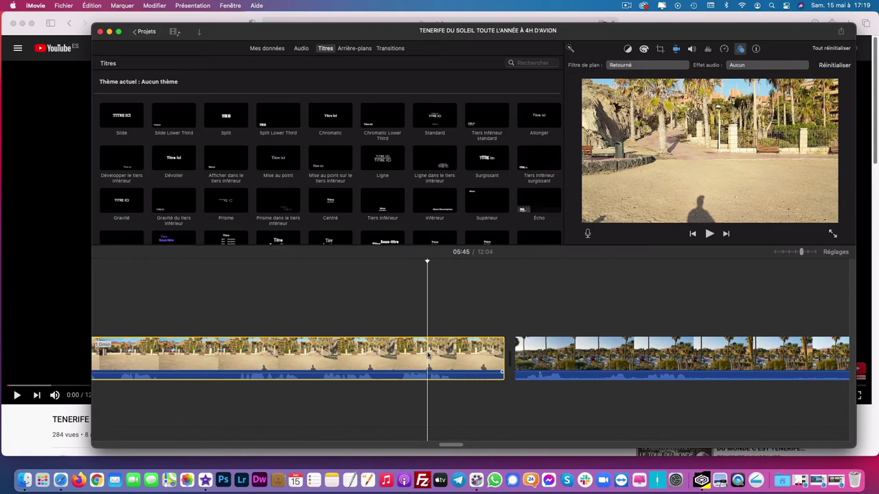
{"action": "scroll", "coordinate": [428, 355], "scroll_direction": "left", "scroll_amount": 15}
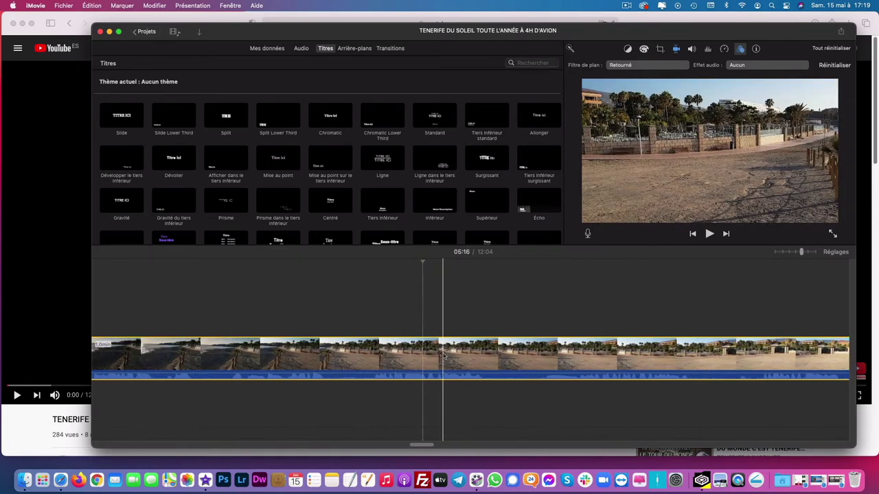
{"action": "scroll", "coordinate": [445, 357], "scroll_direction": "left", "scroll_amount": 5}
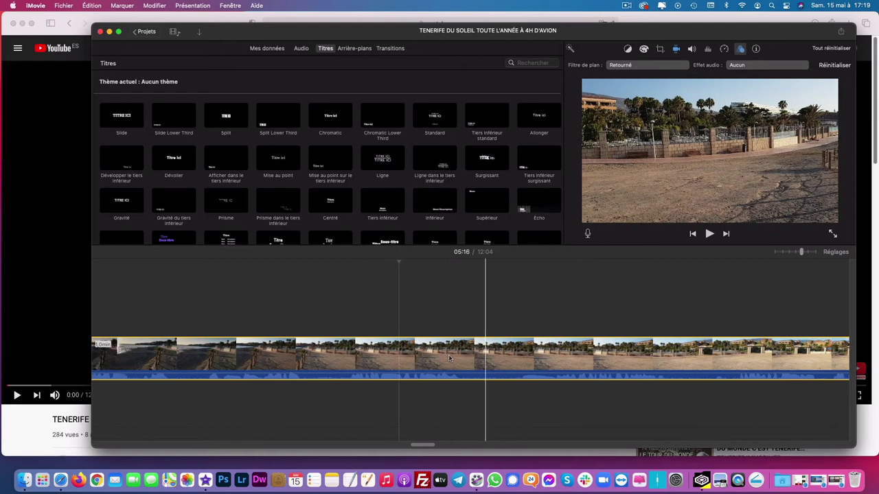
{"action": "scroll", "coordinate": [450, 358], "scroll_direction": "left", "scroll_amount": 8}
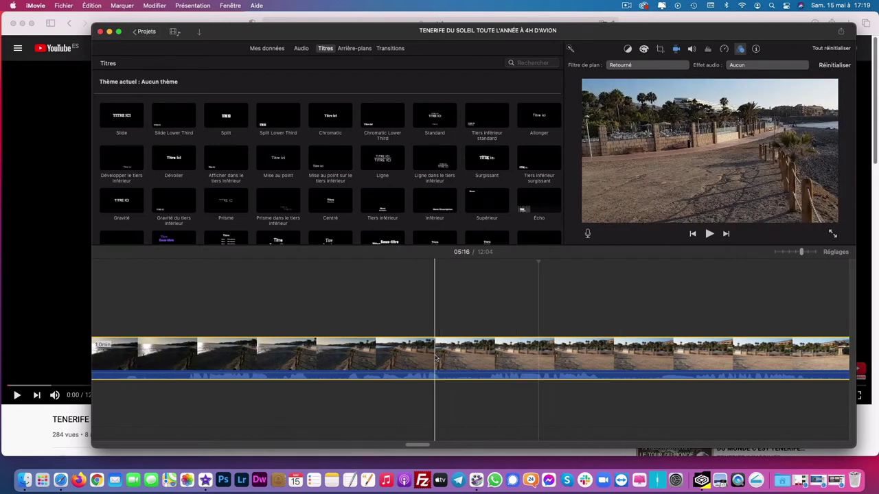
{"action": "scroll", "coordinate": [435, 358], "scroll_direction": "left", "scroll_amount": 5}
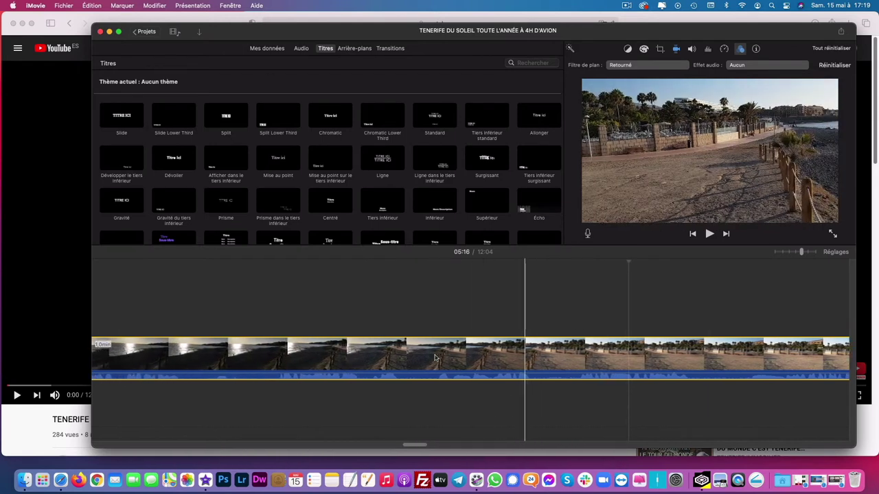
{"action": "scroll", "coordinate": [435, 358], "scroll_direction": "left", "scroll_amount": 5}
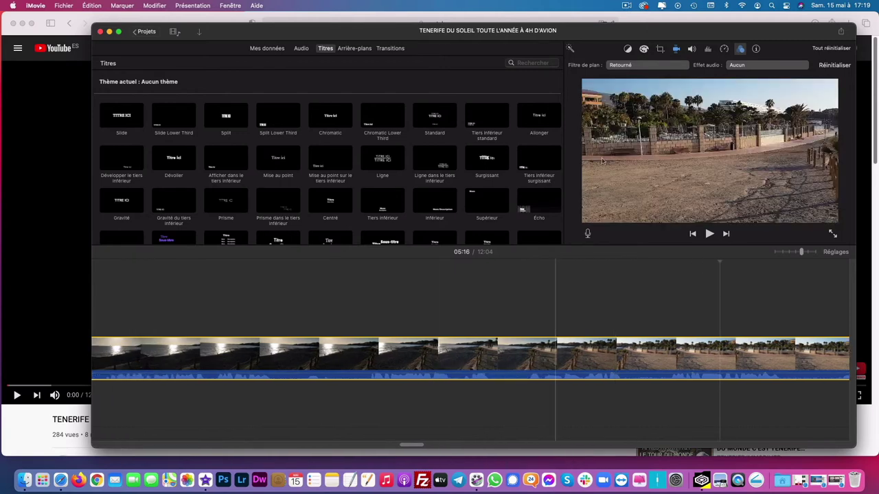
{"action": "left_click", "coordinate": [632, 66]}
{"action": "left_click", "coordinate": [107, 62]}
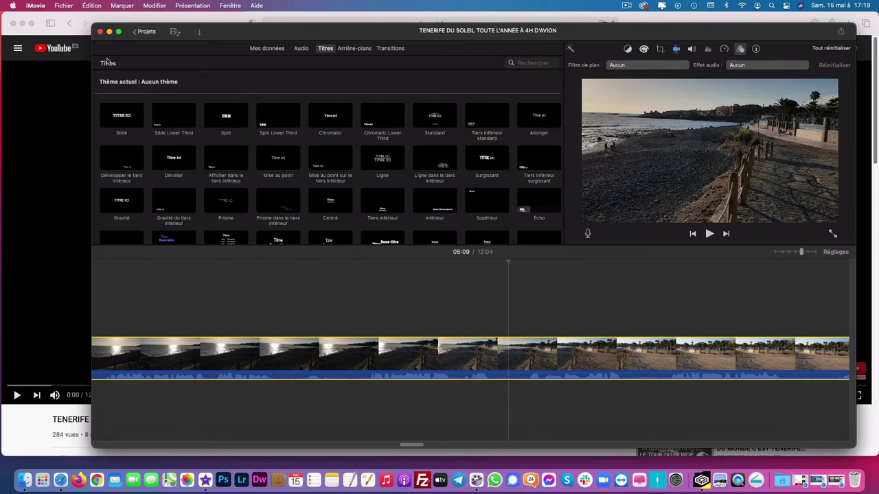
Step: Review the orientation of the landscape clips from the beach promenade through the palm garden to the seashore
{"action": "scroll", "coordinate": [297, 347], "scroll_direction": "left", "scroll_amount": 7}
{"action": "scroll", "coordinate": [296, 347], "scroll_direction": "left", "scroll_amount": 12}
{"action": "scroll", "coordinate": [238, 345], "scroll_direction": "left", "scroll_amount": 4}
{"action": "scroll", "coordinate": [332, 352], "scroll_direction": "right", "scroll_amount": 8}
{"action": "scroll", "coordinate": [332, 352], "scroll_direction": "right", "scroll_amount": 5}
{"action": "scroll", "coordinate": [443, 313], "scroll_direction": "right", "scroll_amount": 3}
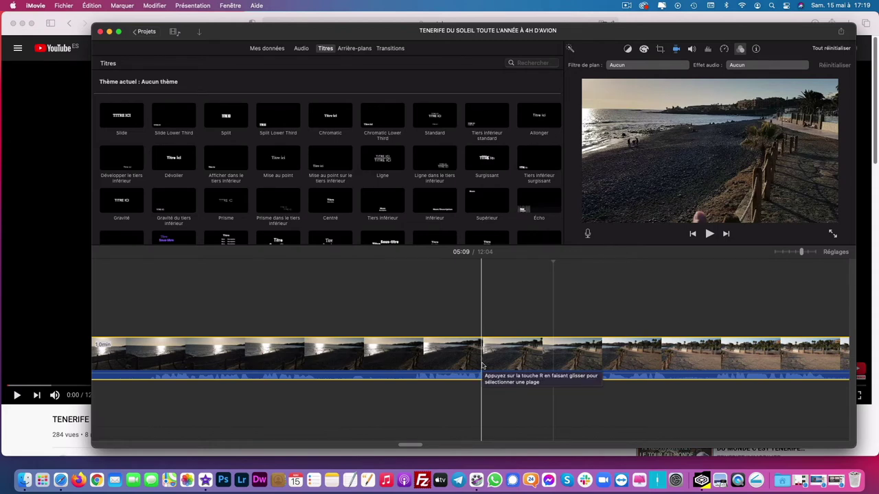
{"action": "scroll", "coordinate": [481, 365], "scroll_direction": "right", "scroll_amount": 10}
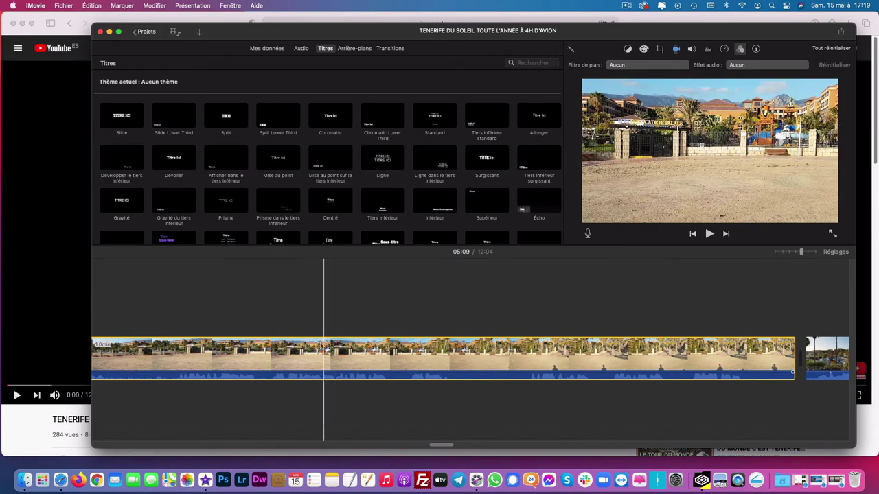
{"action": "scroll", "coordinate": [525, 343], "scroll_direction": "right", "scroll_amount": 3}
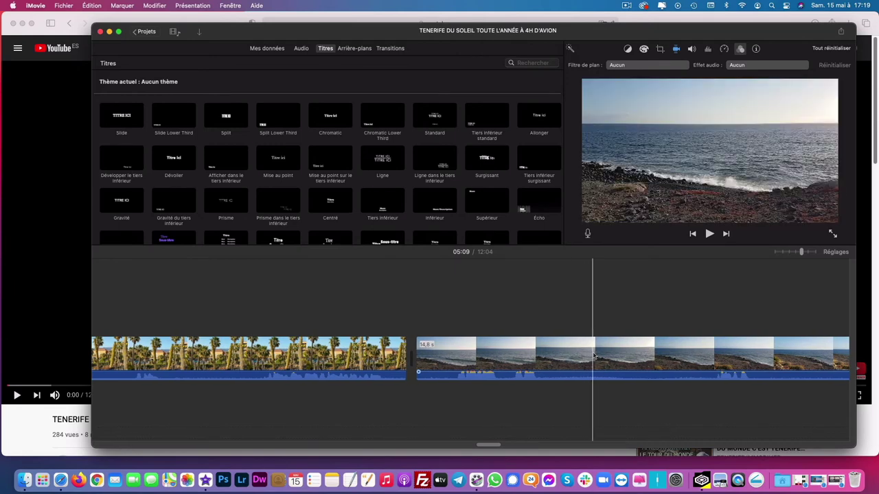
{"action": "scroll", "coordinate": [593, 355], "scroll_direction": "right", "scroll_amount": 10}
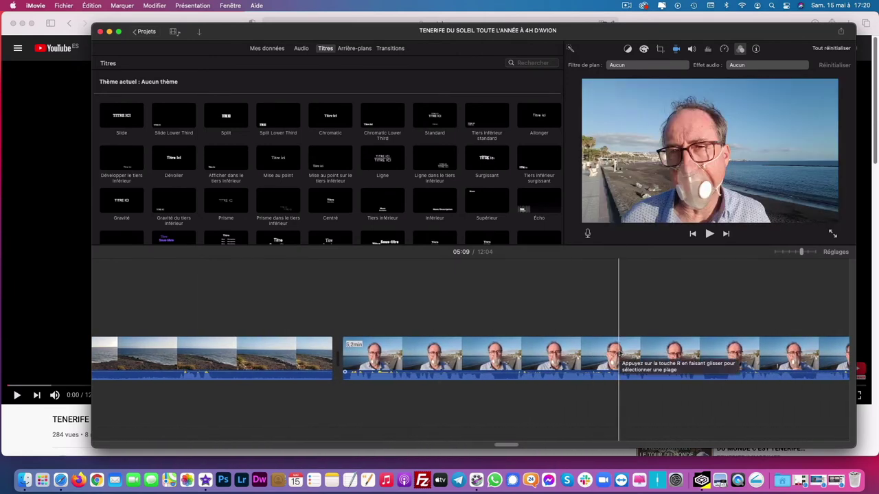
Step: Check the filter on the 5.2-minute selfie clip and look at the project's sharing options without exporting
{"action": "left_click", "coordinate": [618, 354]}
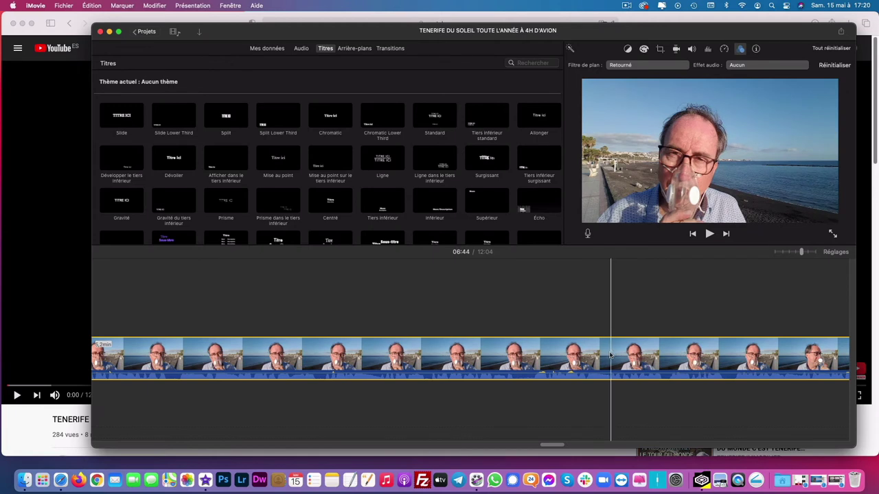
{"action": "left_click", "coordinate": [841, 32]}
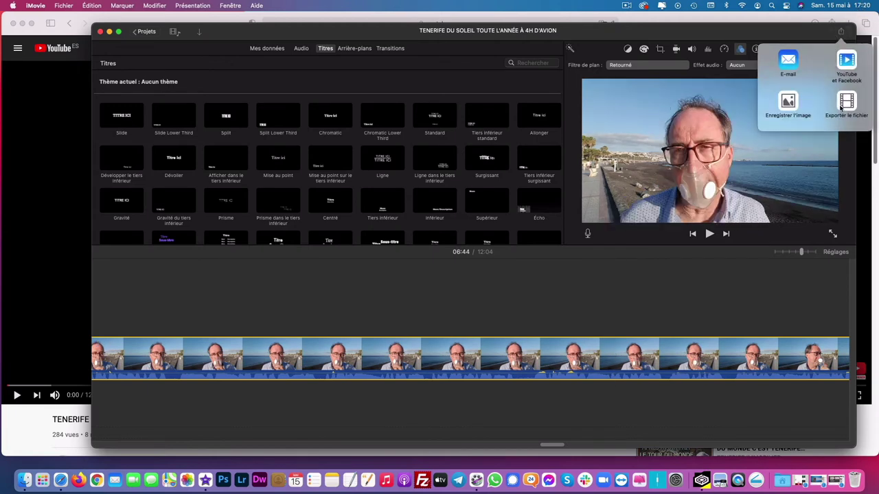
{"action": "left_click", "coordinate": [566, 281]}
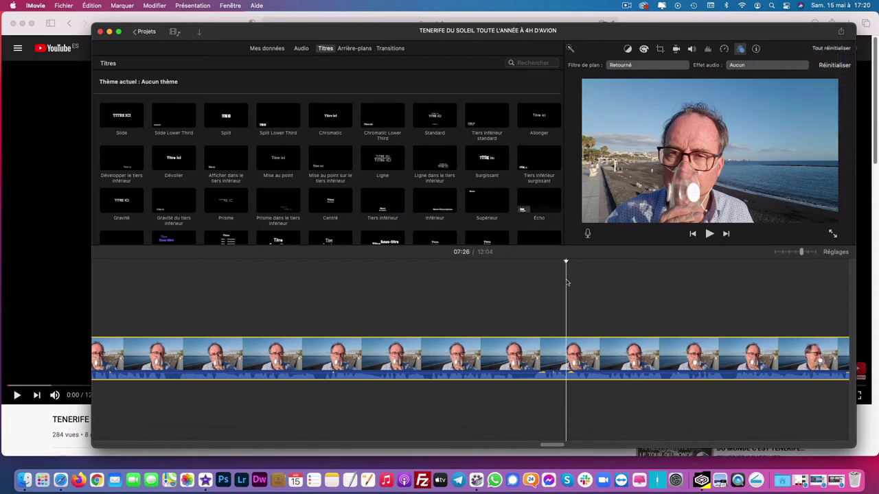
Step: Switch to Safari and skim the published Tenerife video from 6:02 to 10:57 to examine its original orientation
{"action": "left_click", "coordinate": [30, 438]}
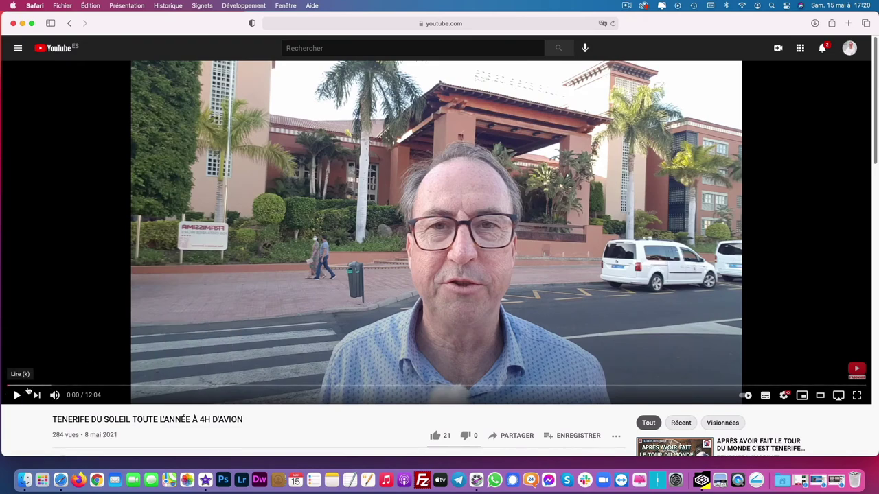
{"action": "left_click_drag", "start_coordinate": [49, 389], "coordinate": [437, 388]}
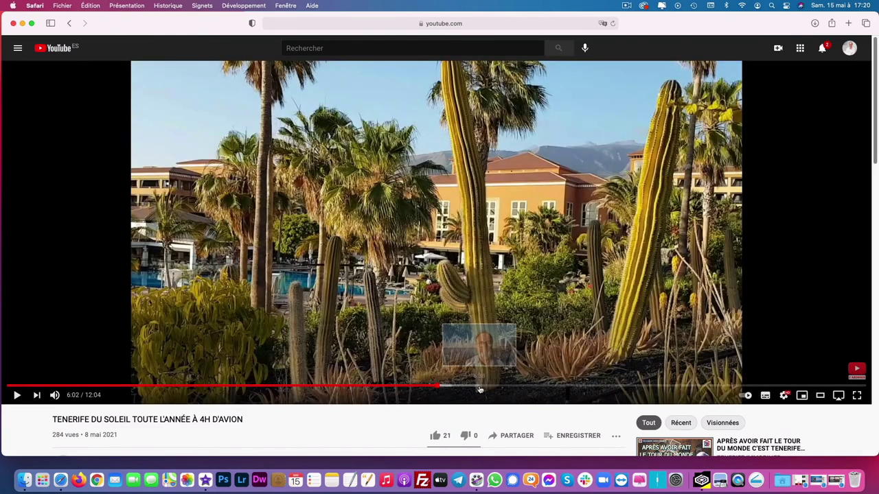
{"action": "left_click", "coordinate": [480, 388]}
{"action": "left_click", "coordinate": [527, 389]}
{"action": "left_click", "coordinate": [592, 387]}
{"action": "left_click", "coordinate": [646, 388]}
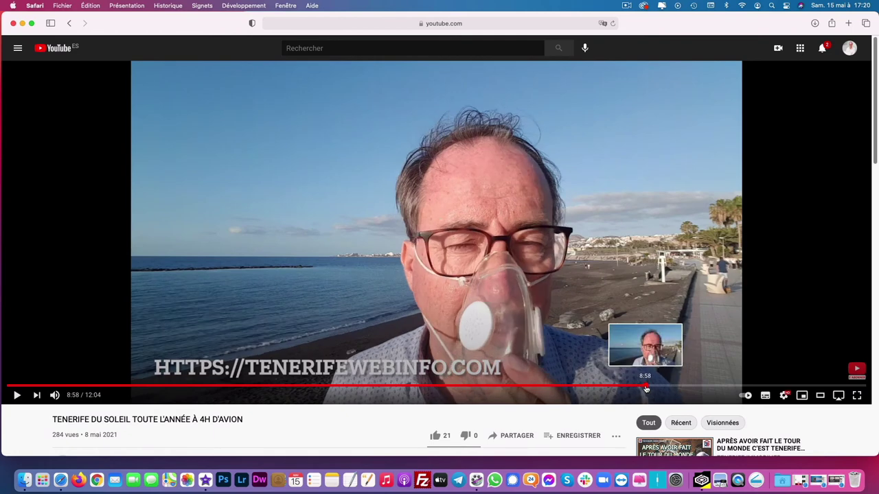
{"action": "left_click", "coordinate": [667, 388]}
{"action": "left_click", "coordinate": [676, 388]}
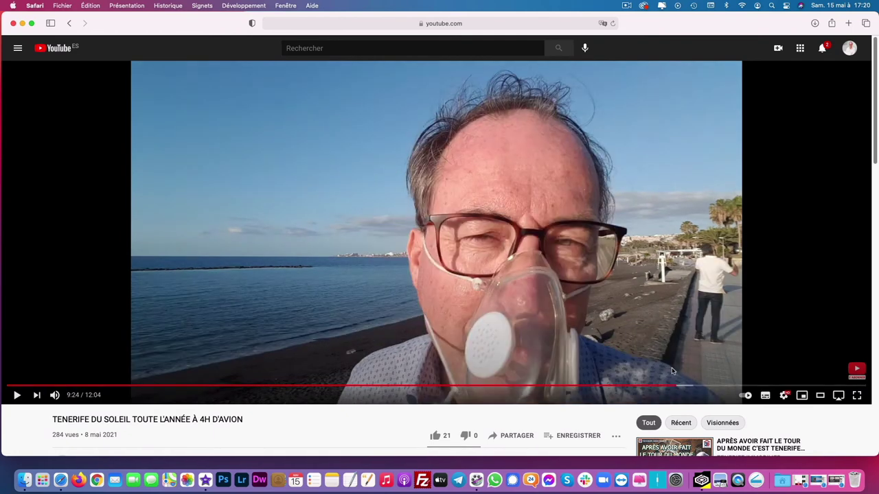
{"action": "left_click", "coordinate": [762, 388]}
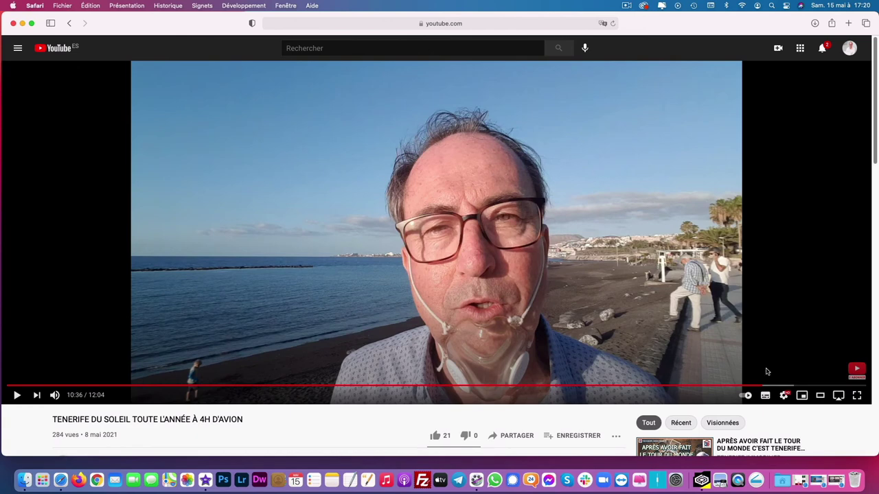
{"action": "left_click", "coordinate": [793, 387]}
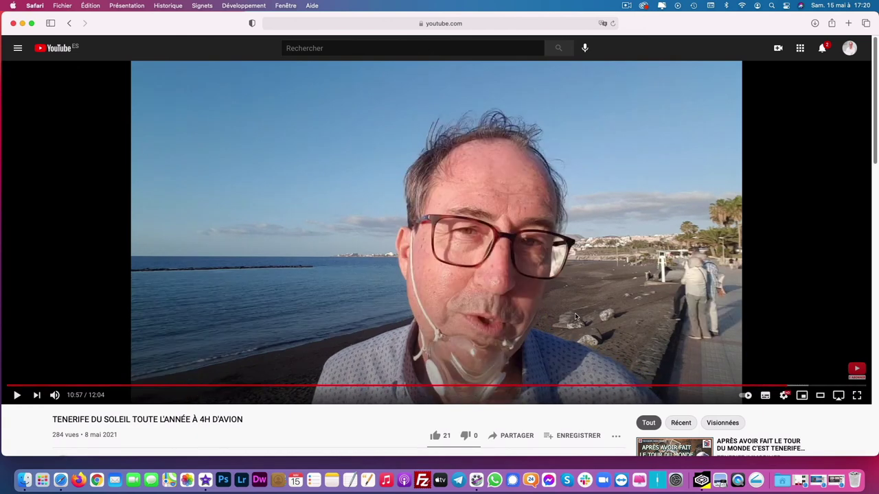